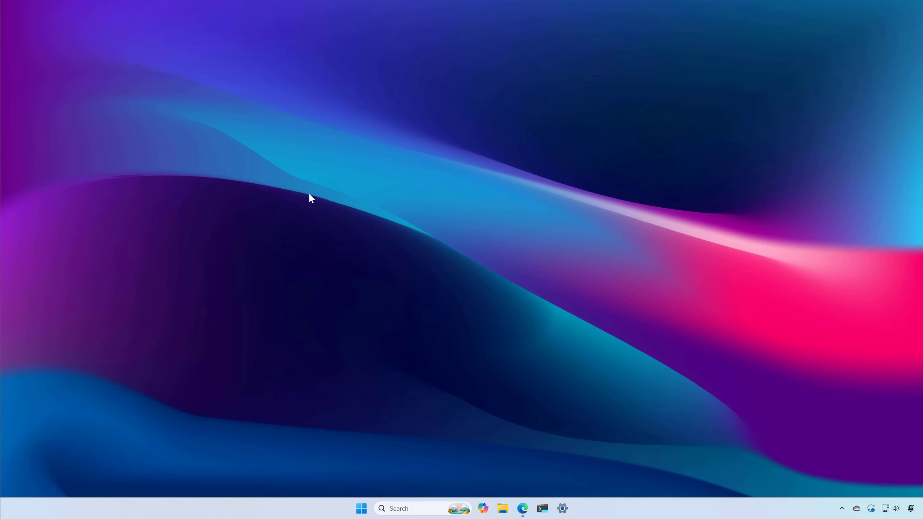
{"action": "left_click", "coordinate": [522, 509]}
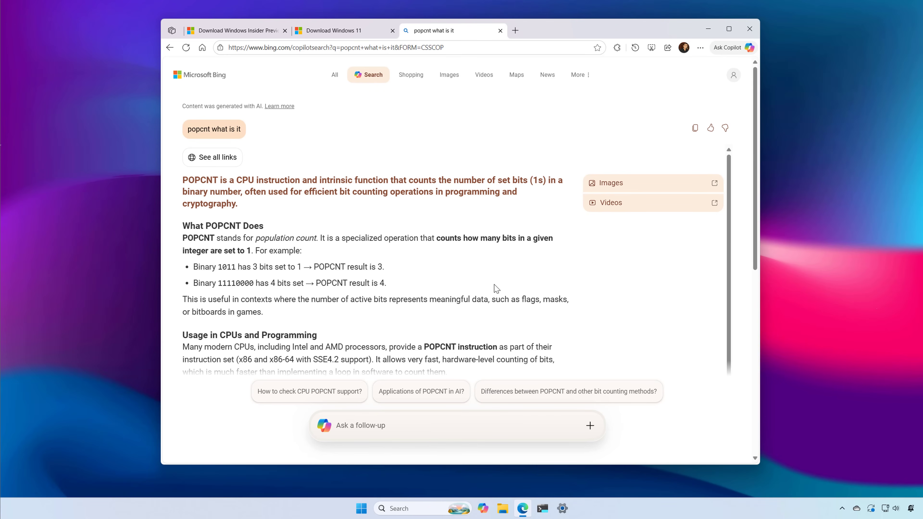
{"action": "key", "text": "super+d"}
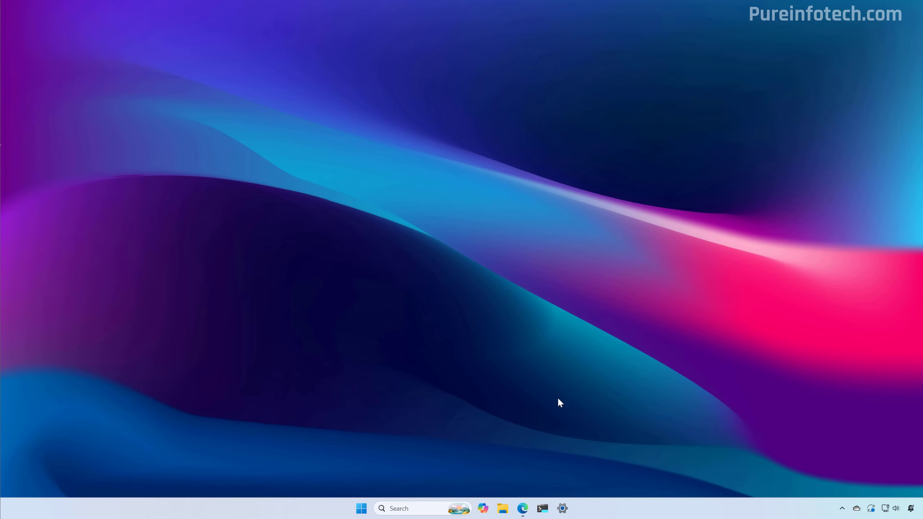
Switch to Microsoft Edge and confirm "Windows 11 (multi-edition ISO for x64 devices)" as the download on the Windows 11 page.
{"action": "left_click", "coordinate": [522, 508]}
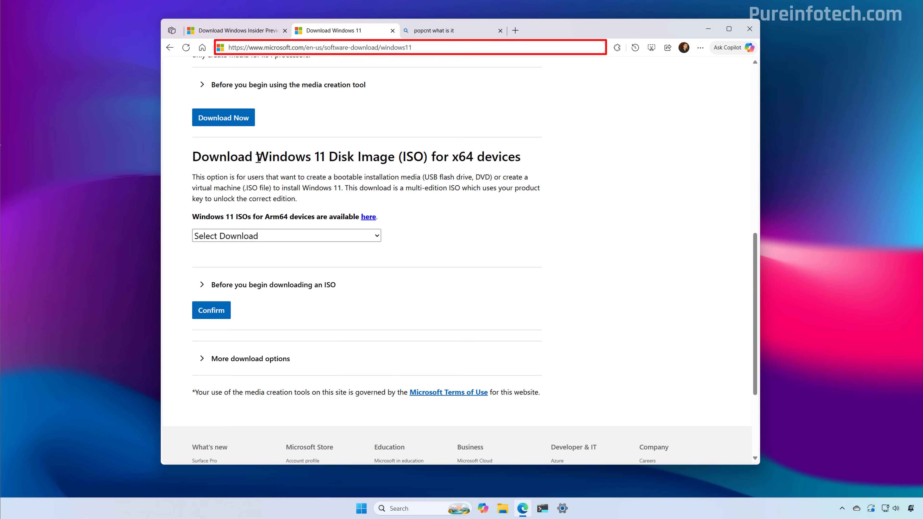
{"action": "left_click", "coordinate": [245, 237]}
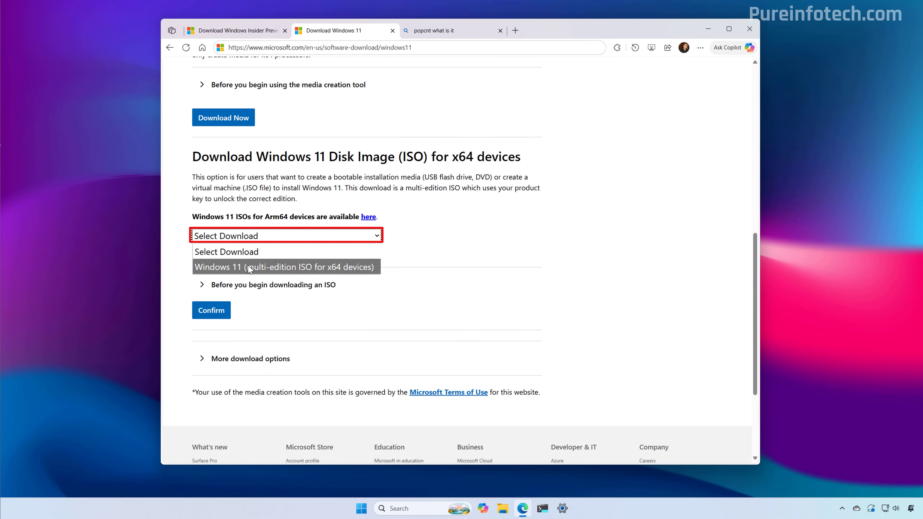
{"action": "left_click", "coordinate": [249, 267]}
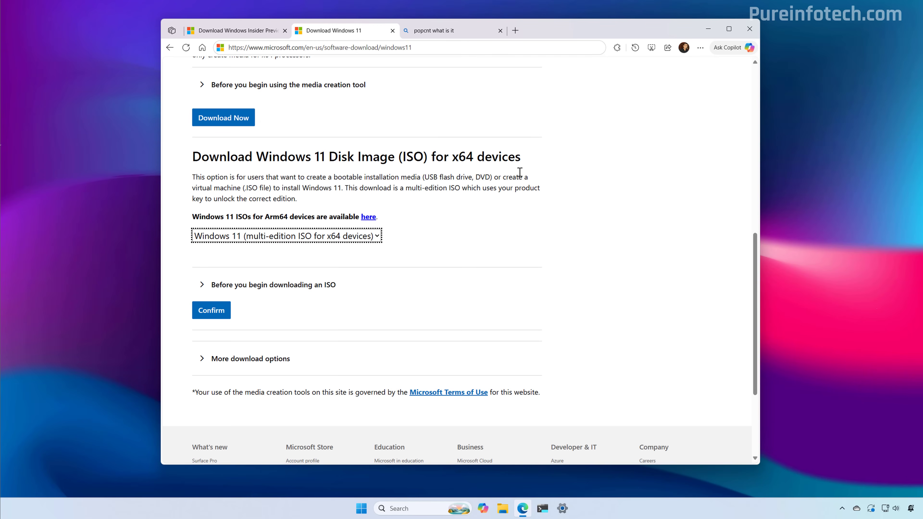
{"action": "left_click", "coordinate": [215, 310]}
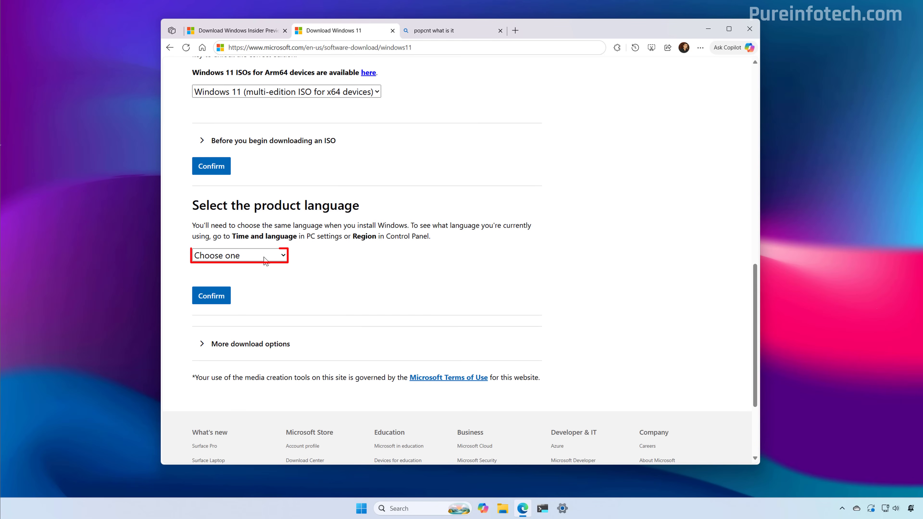
Choose English as the product language and save the 64-bit Windows 11 ISO.
{"action": "left_click", "coordinate": [265, 260]}
{"action": "scroll", "coordinate": [247, 164], "scroll_direction": "down", "scroll_amount": 1}
{"action": "left_click", "coordinate": [237, 148]}
{"action": "left_click", "coordinate": [211, 295]}
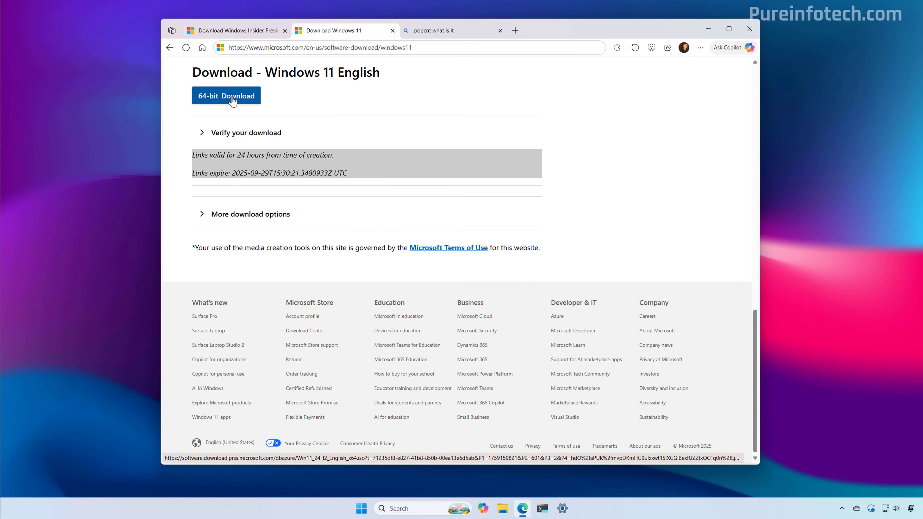
{"action": "left_click", "coordinate": [233, 98]}
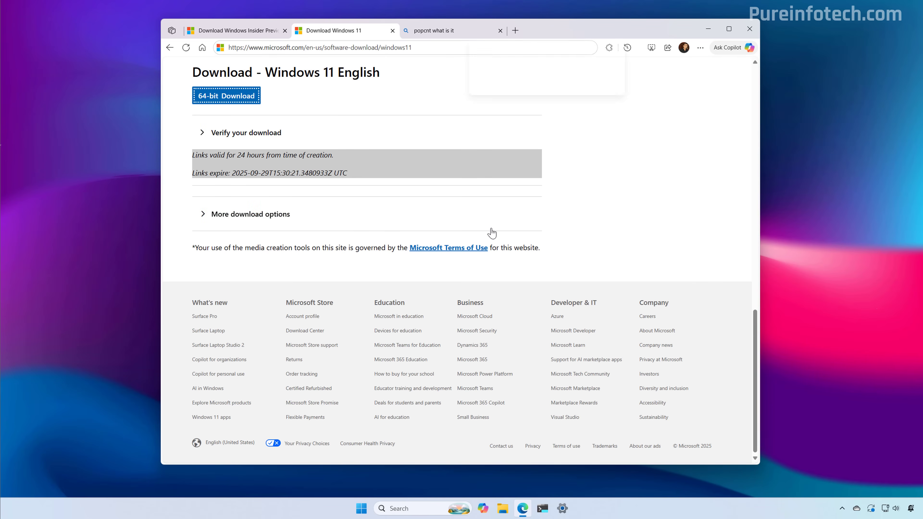
{"action": "left_click", "coordinate": [570, 98]}
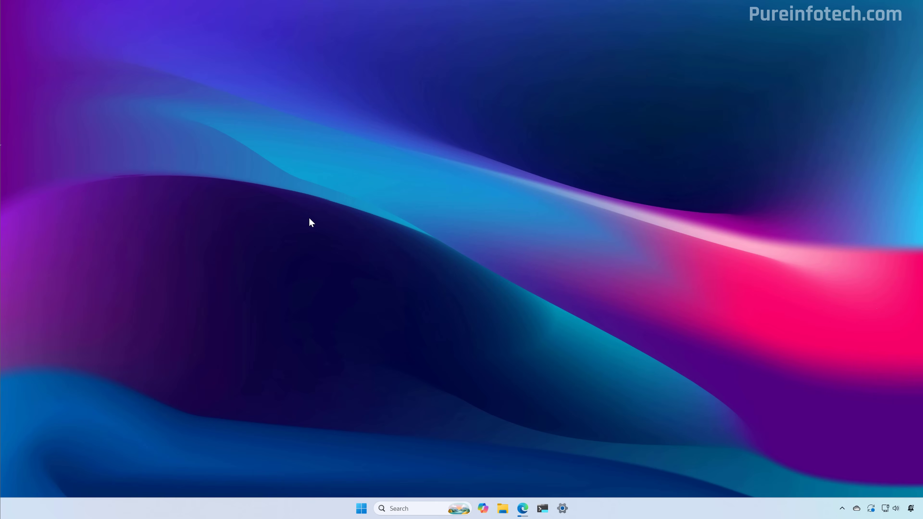
On the Windows Insider Preview Downloads page in Edge, confirm the "Windows 11 Insider Preview (Release Preview Channel) - Build 26200" edition.
{"action": "left_click", "coordinate": [523, 508]}
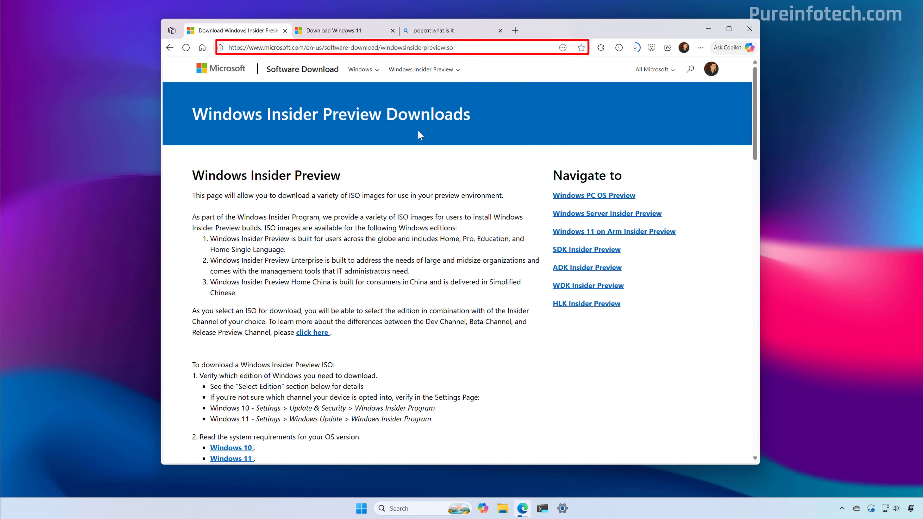
{"action": "left_click", "coordinate": [713, 70]}
{"action": "scroll", "coordinate": [369, 239], "scroll_direction": "down", "scroll_amount": 10}
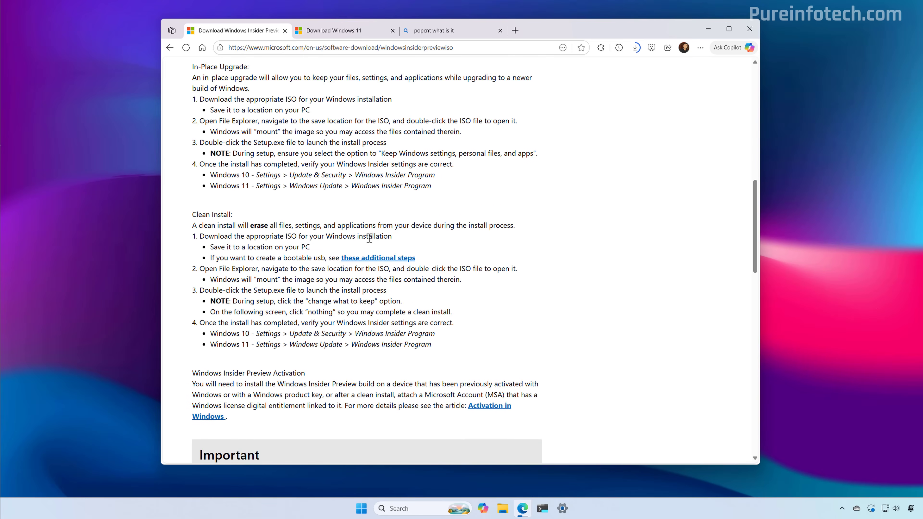
{"action": "scroll", "coordinate": [369, 239], "scroll_direction": "down", "scroll_amount": 12}
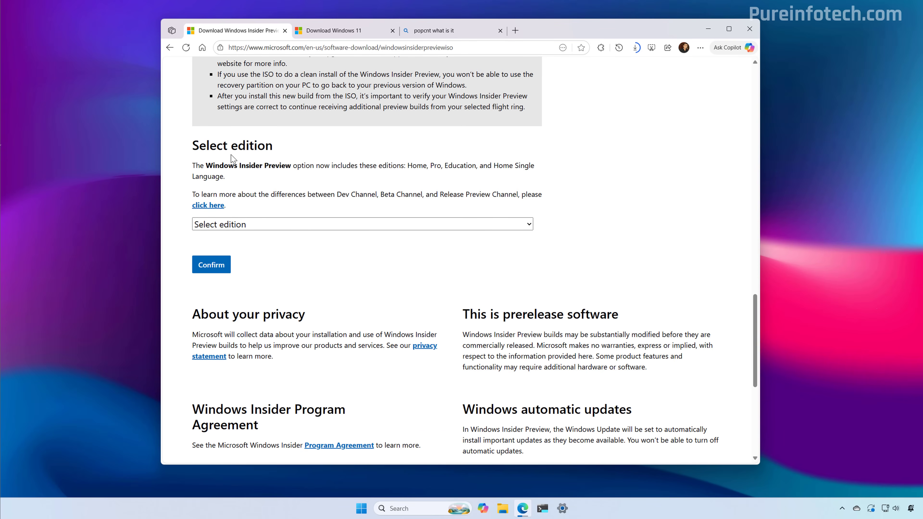
{"action": "left_click", "coordinate": [270, 226]}
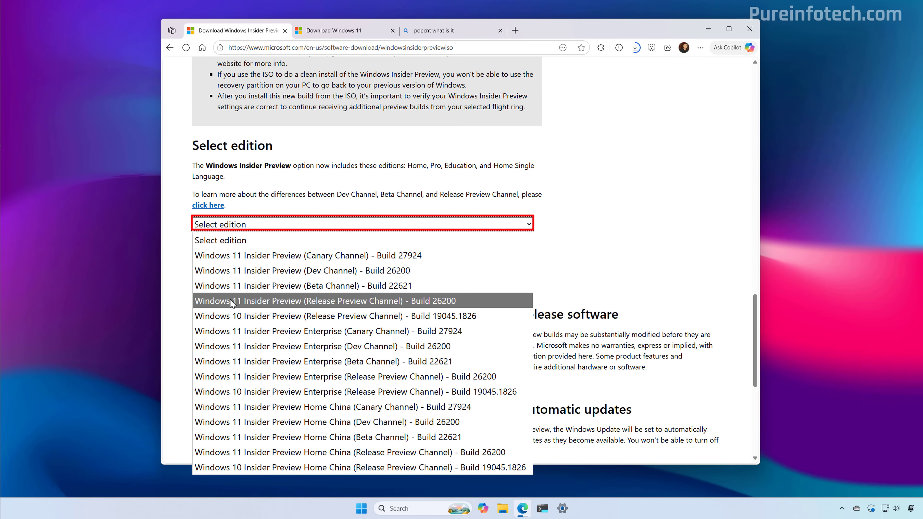
{"action": "left_click", "coordinate": [434, 307]}
{"action": "left_click", "coordinate": [223, 264]}
Choose English (United States) as the product language and save the 64-bit Insider Preview ISO.
{"action": "left_click", "coordinate": [239, 211]}
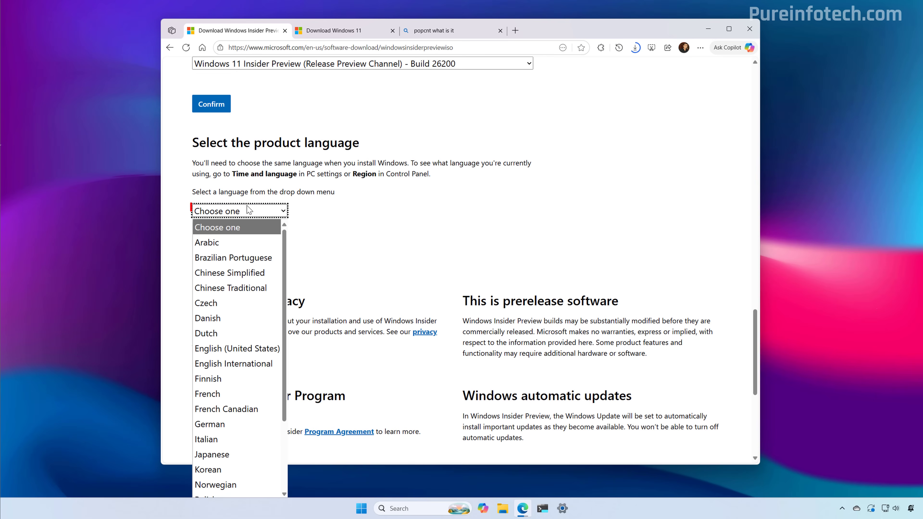
{"action": "left_click", "coordinate": [261, 350]}
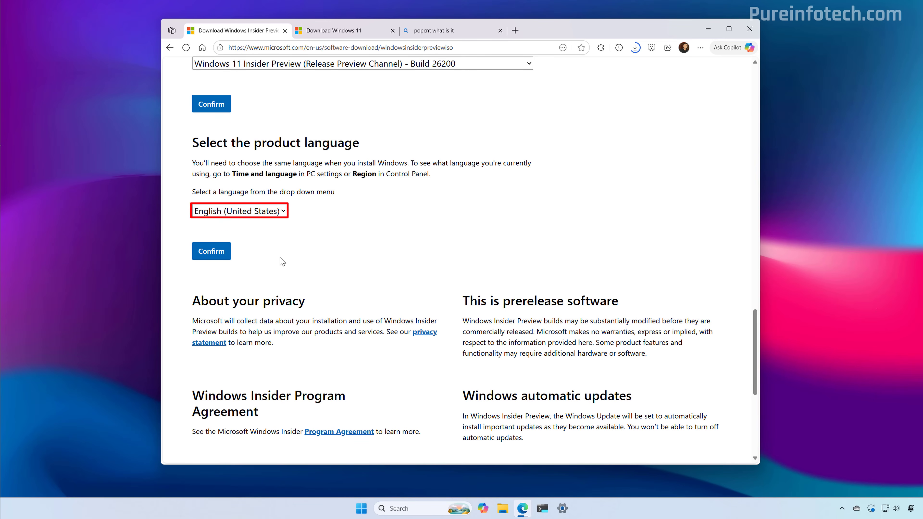
{"action": "left_click", "coordinate": [218, 258]}
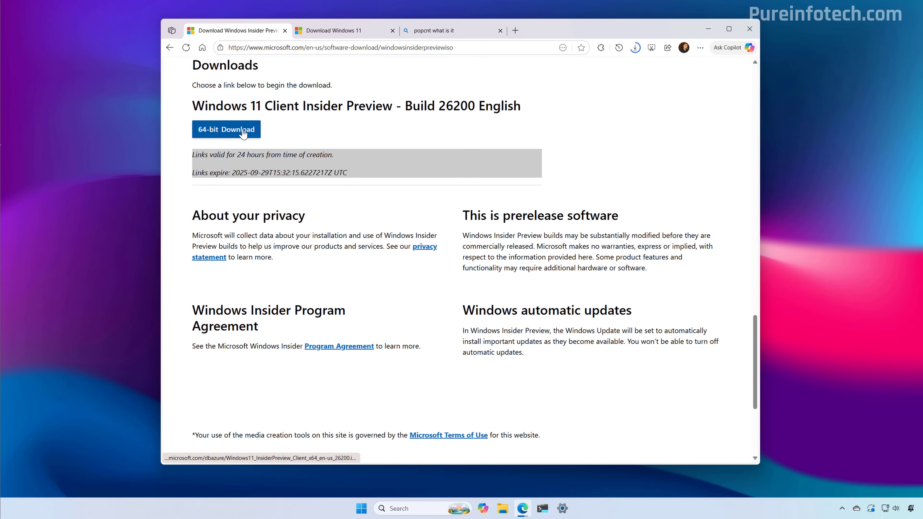
{"action": "left_click", "coordinate": [243, 134]}
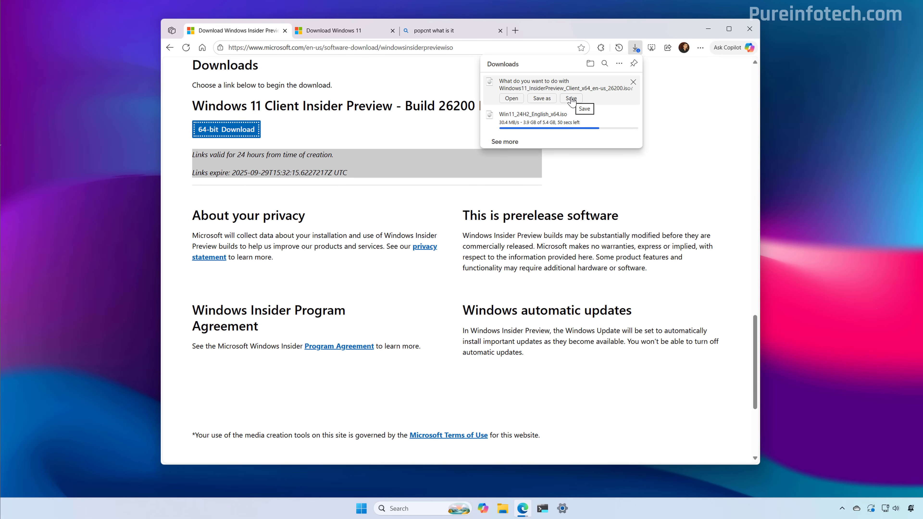
{"action": "left_click", "coordinate": [571, 98]}
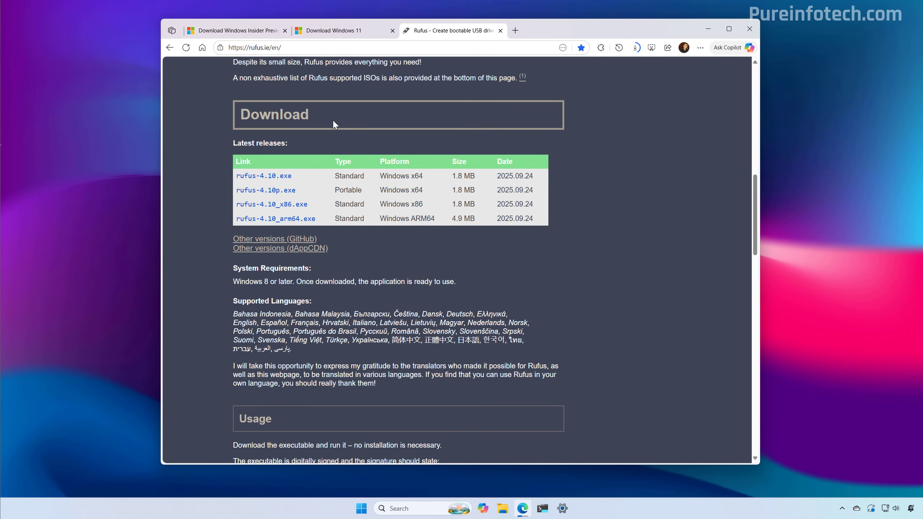
Save rufus-4.10.exe from the Rufus site and launch it from the Downloads folder in File Explorer, allowing it to make changes.
{"action": "left_click", "coordinate": [269, 178]}
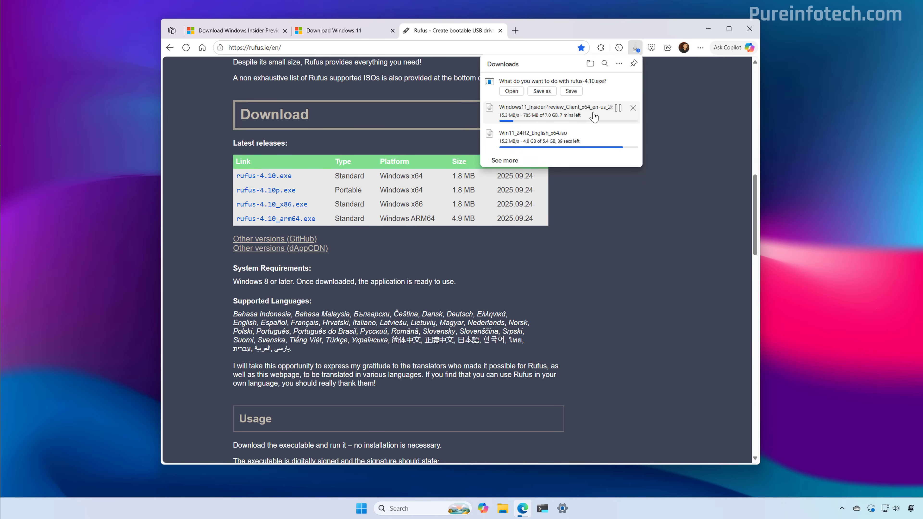
{"action": "left_click", "coordinate": [571, 91]}
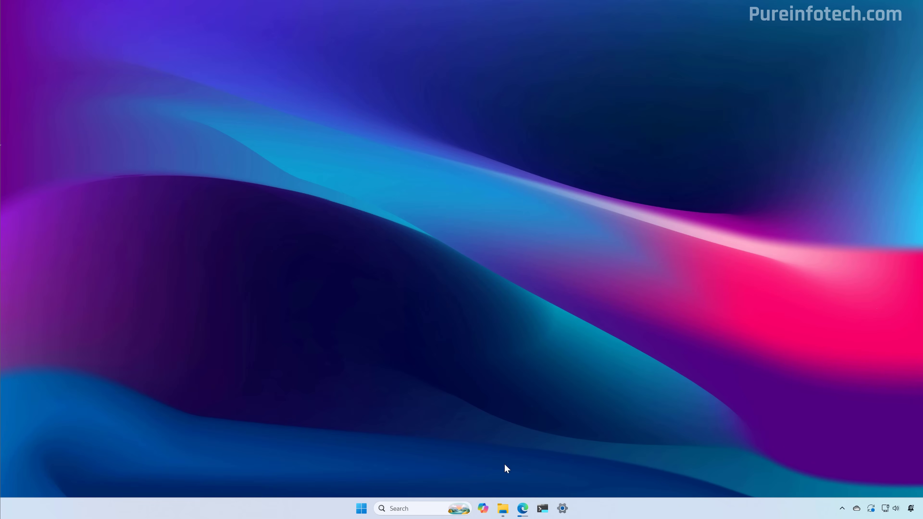
{"action": "left_click", "coordinate": [504, 509]}
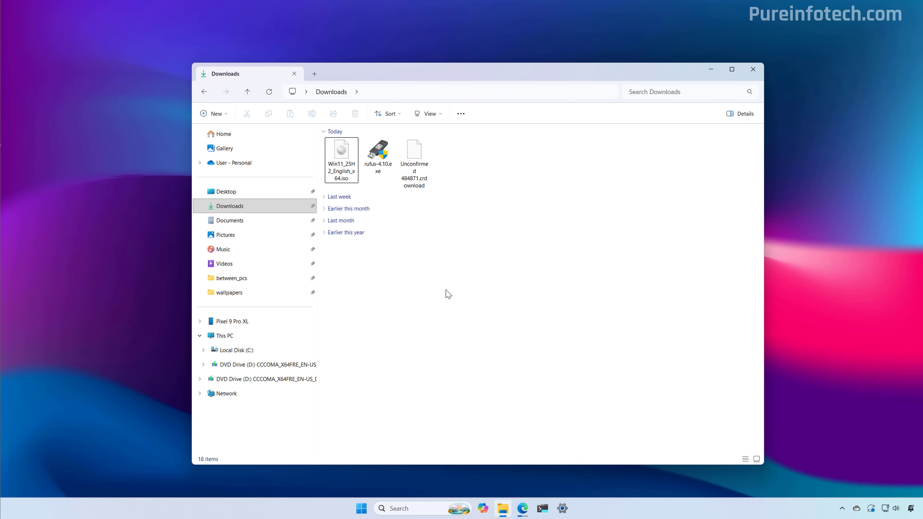
{"action": "double_click", "coordinate": [385, 167]}
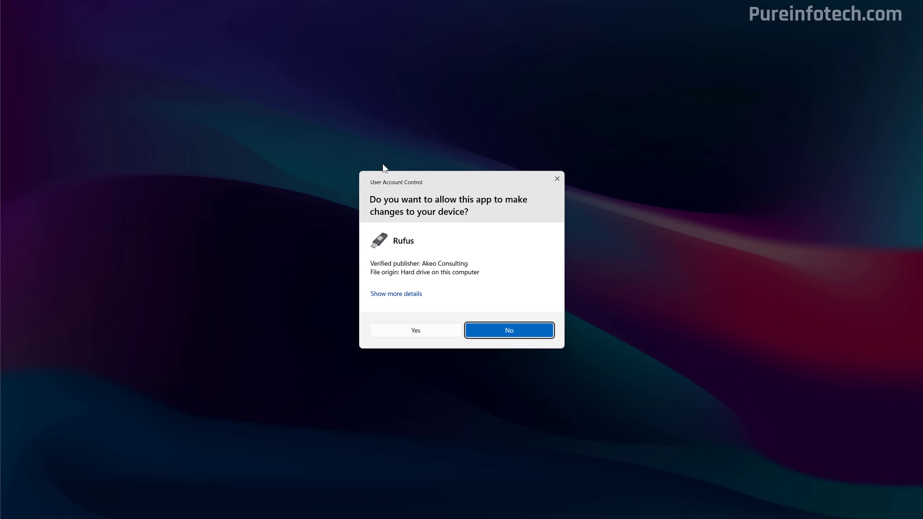
{"action": "left_click", "coordinate": [423, 331]}
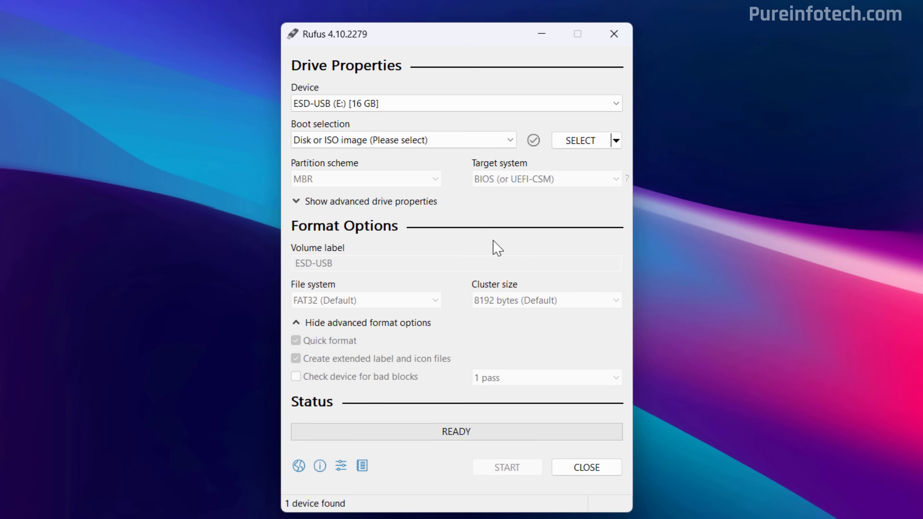
Load Win11_25H2_English_x64.iso as the boot image and set the volume label to "Windows 11 25H2".
{"action": "left_click", "coordinate": [577, 142]}
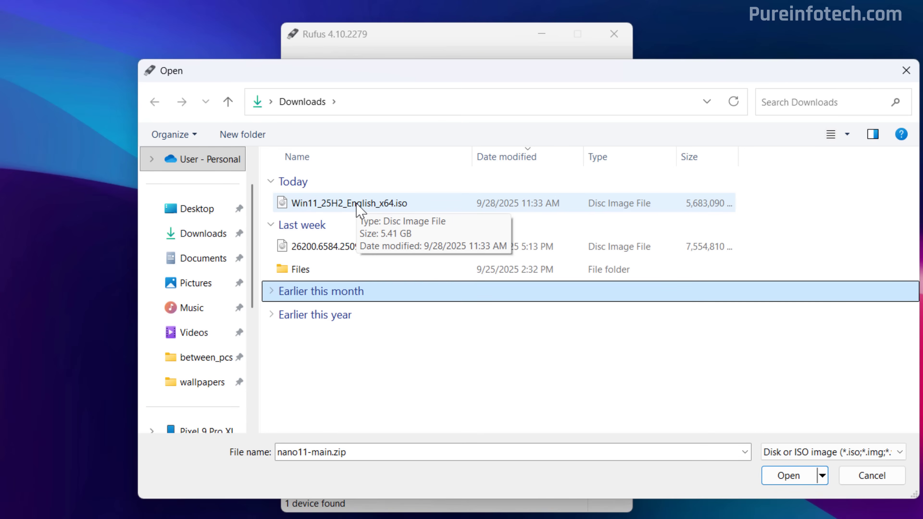
{"action": "double_click", "coordinate": [358, 209]}
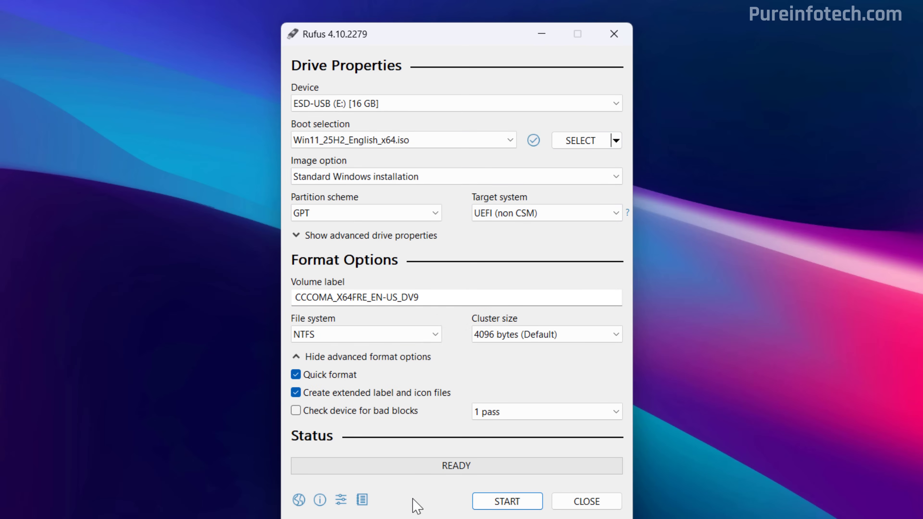
{"action": "double_click", "coordinate": [433, 297]}
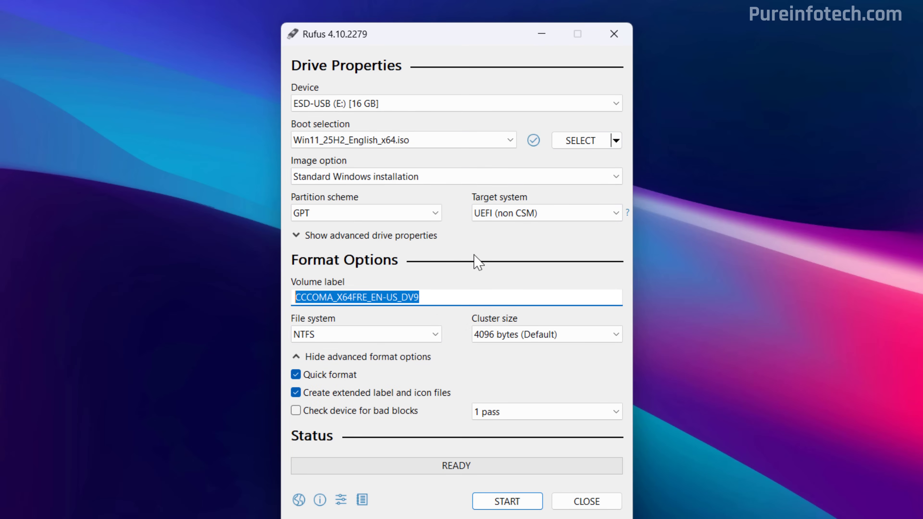
{"action": "type", "text": "Wi"}
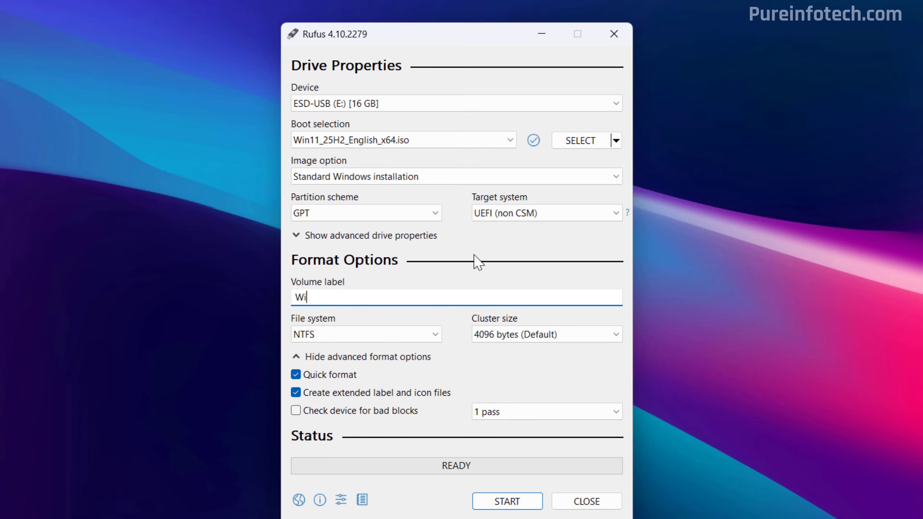
{"action": "type", "text": "ndows 11 25H2"}
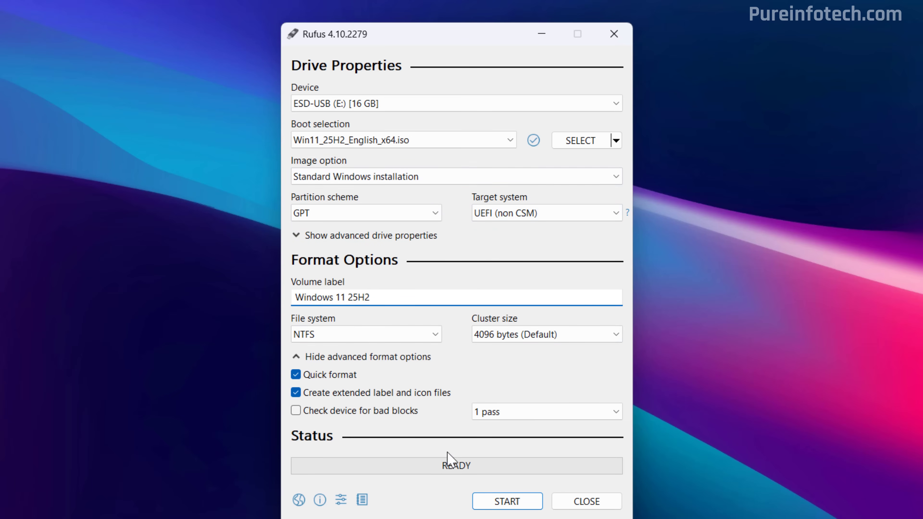
Start the USB creation and remove the requirements for 4GB+ RAM, Secure Boot, TPM 2.0 and an online Microsoft account.
{"action": "left_click", "coordinate": [508, 503]}
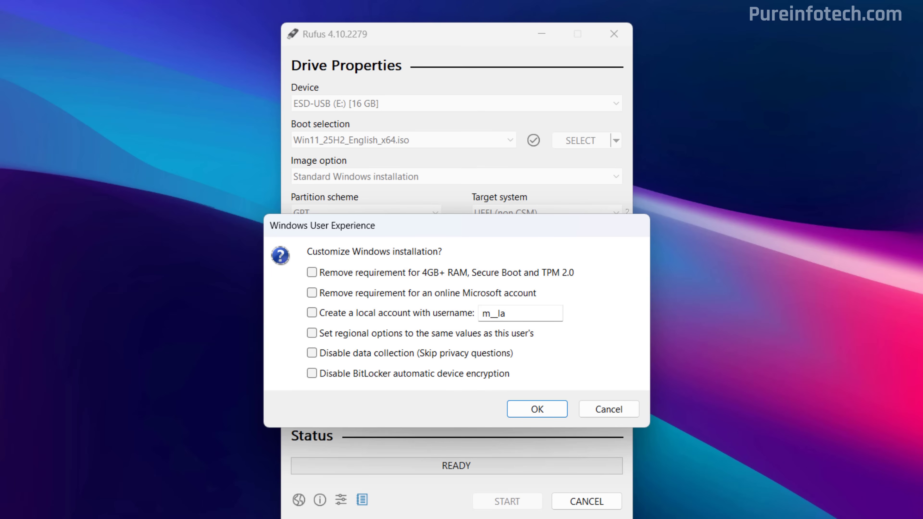
{"action": "left_click", "coordinate": [312, 272]}
{"action": "left_click", "coordinate": [312, 294]}
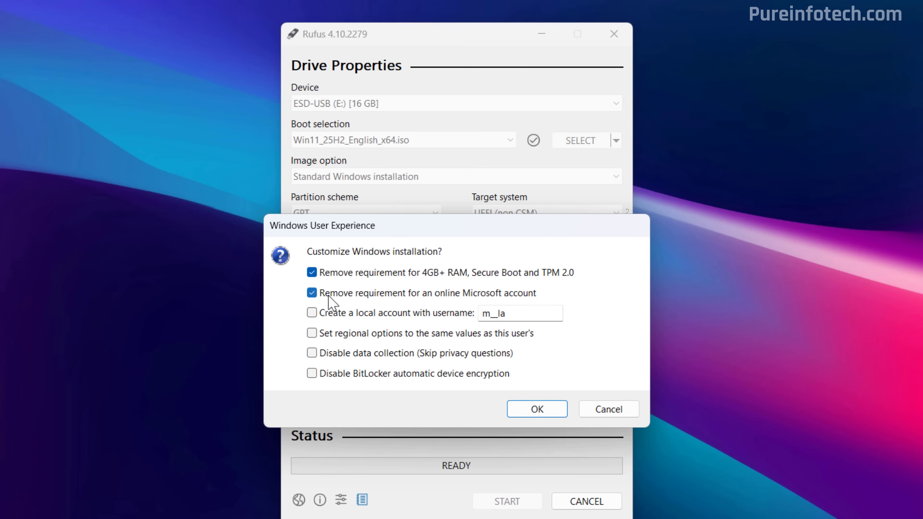
Add a local account with the username "admin", disable BitLocker automatic device encryption, and accept the installation customizations.
{"action": "left_click", "coordinate": [312, 313]}
{"action": "double_click", "coordinate": [480, 308]}
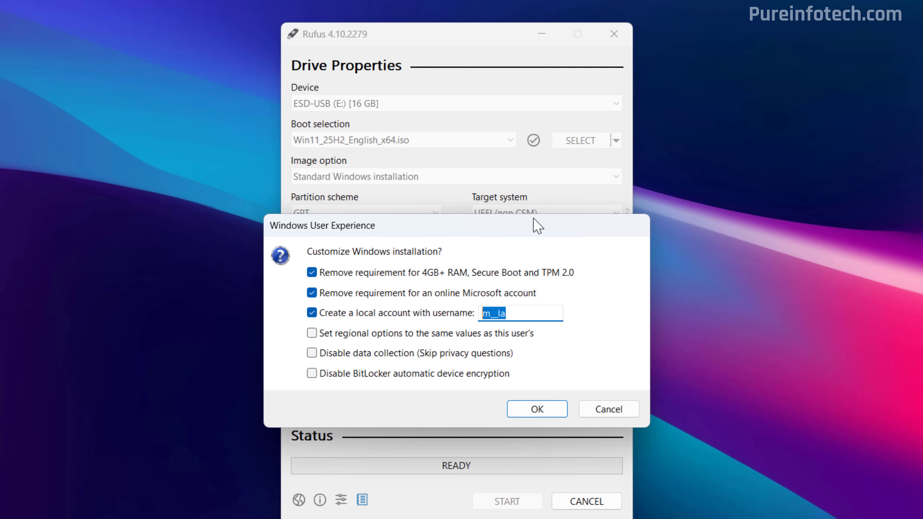
{"action": "type", "text": "admin"}
{"action": "left_click", "coordinate": [312, 374]}
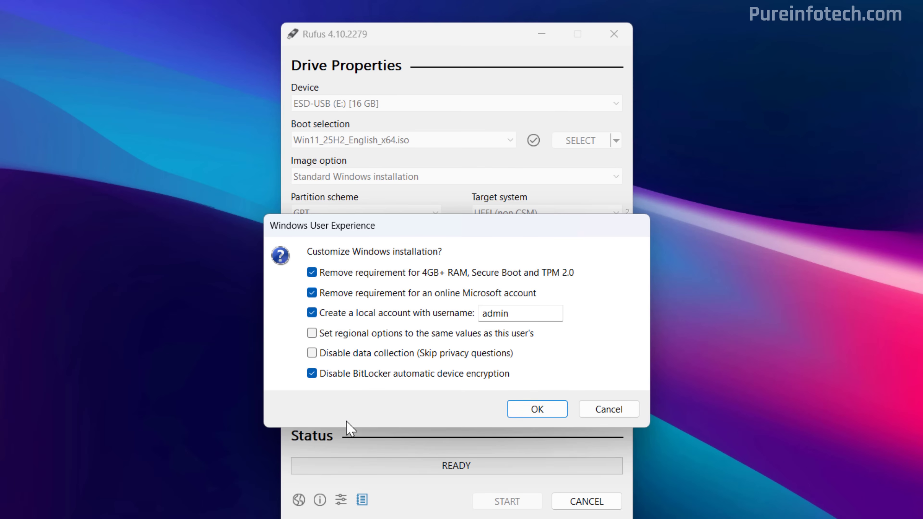
{"action": "left_click", "coordinate": [539, 409]}
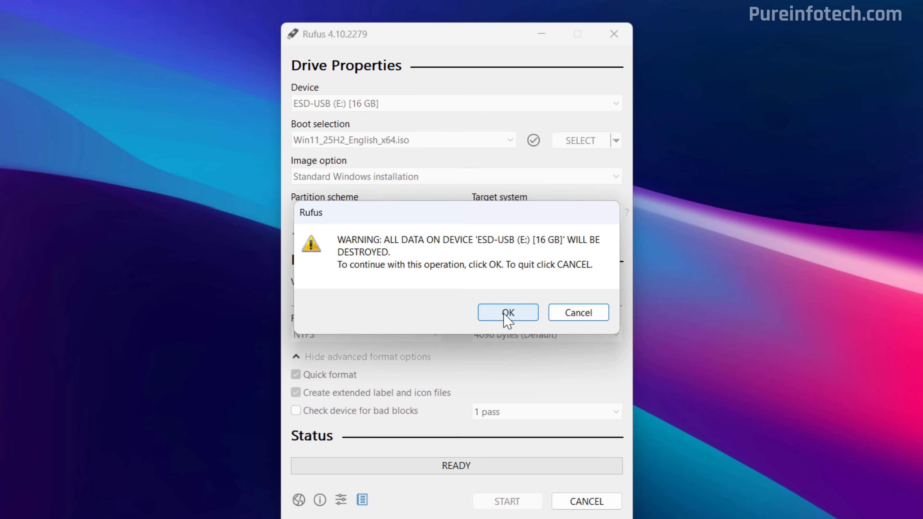
Approve erasing the ESD-USB drive to create the installation media, and close Rufus once it is ready.
{"action": "left_click", "coordinate": [505, 315]}
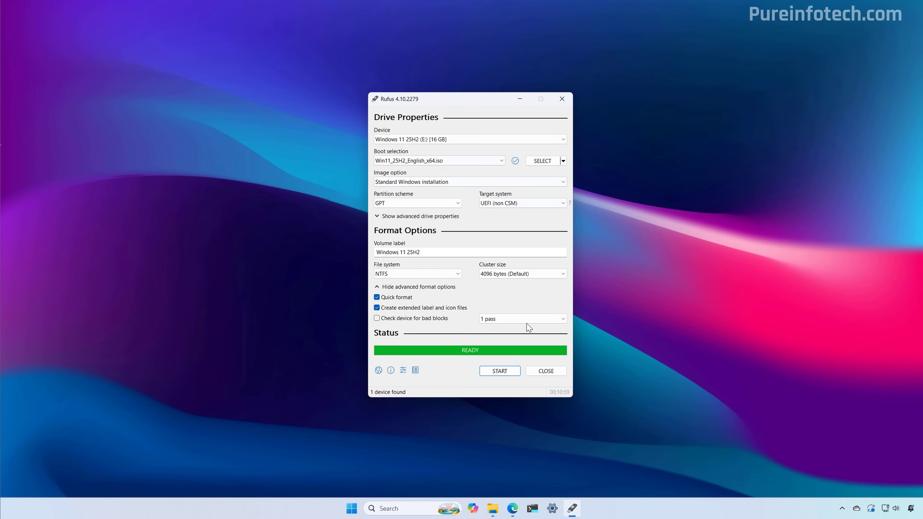
{"action": "left_click", "coordinate": [552, 376]}
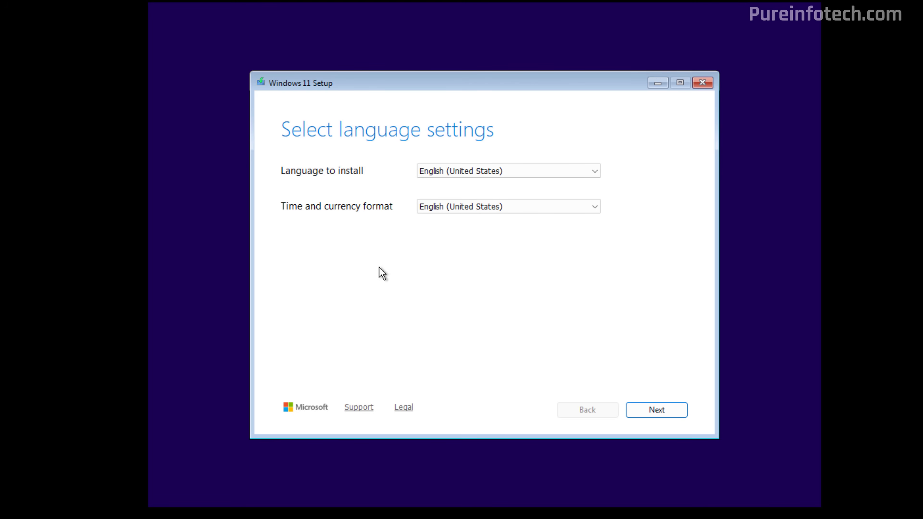
Accept English (United States) and the US keyboard, and choose to install Windows 11 with everything on the PC deleted.
{"action": "left_click", "coordinate": [656, 410]}
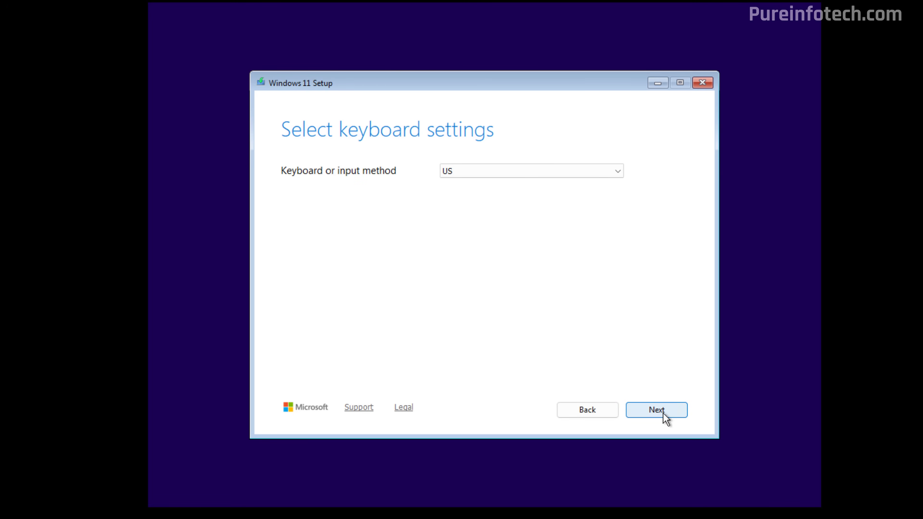
{"action": "left_click", "coordinate": [657, 409]}
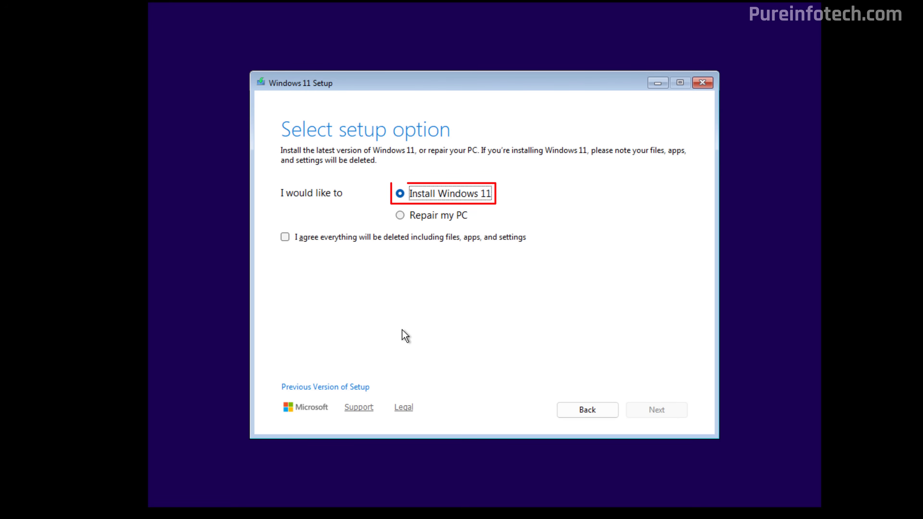
{"action": "left_click", "coordinate": [285, 237]}
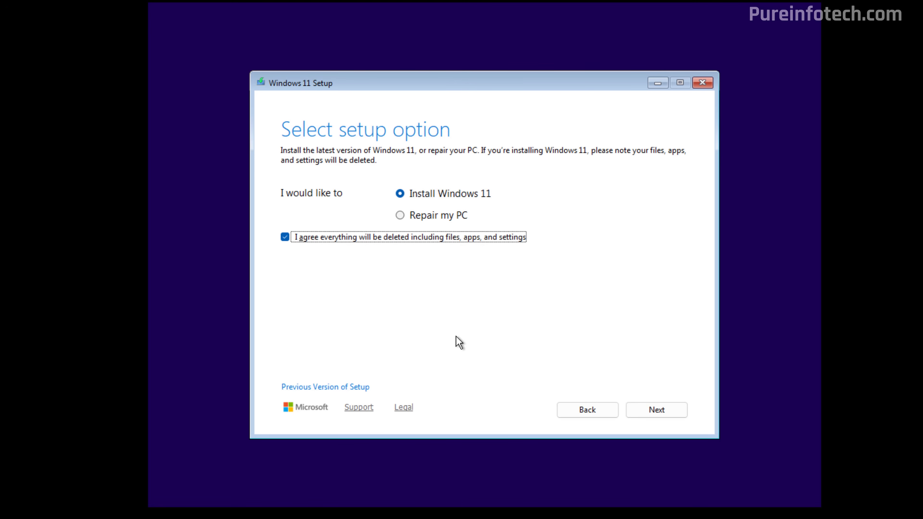
{"action": "left_click", "coordinate": [655, 415]}
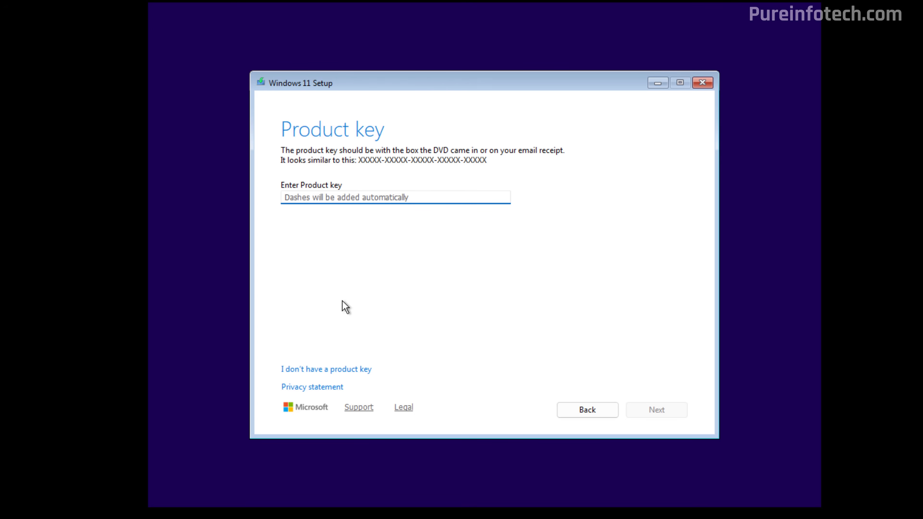
Skip the product key, select the Windows 11 Pro image, and accept the license terms.
{"action": "left_click", "coordinate": [351, 373]}
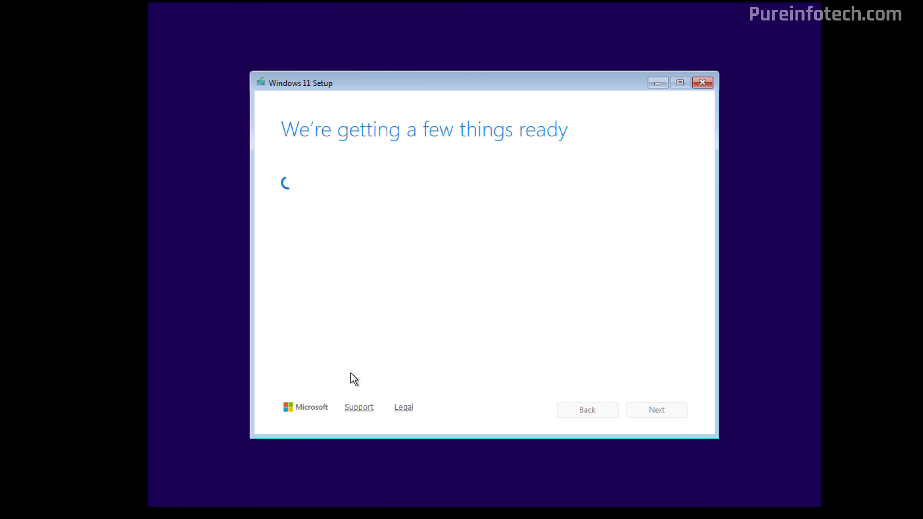
{"action": "left_click", "coordinate": [345, 264]}
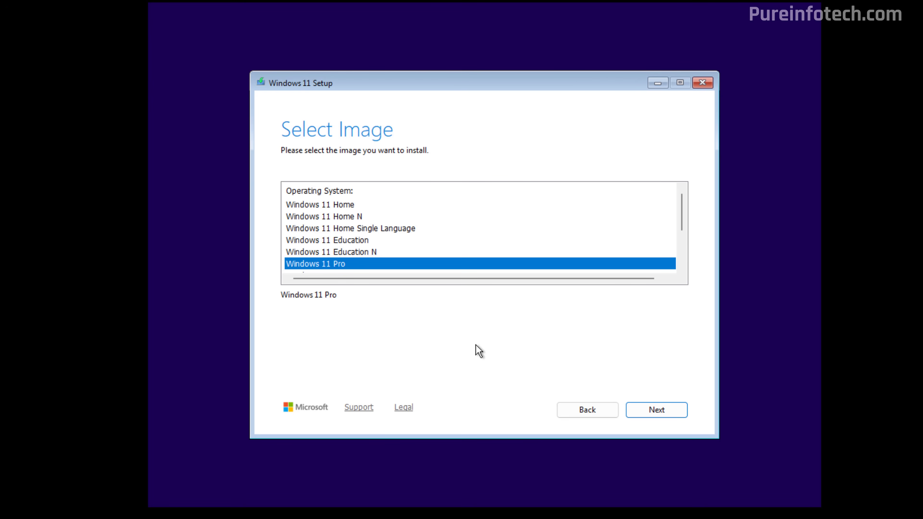
{"action": "left_click", "coordinate": [657, 412]}
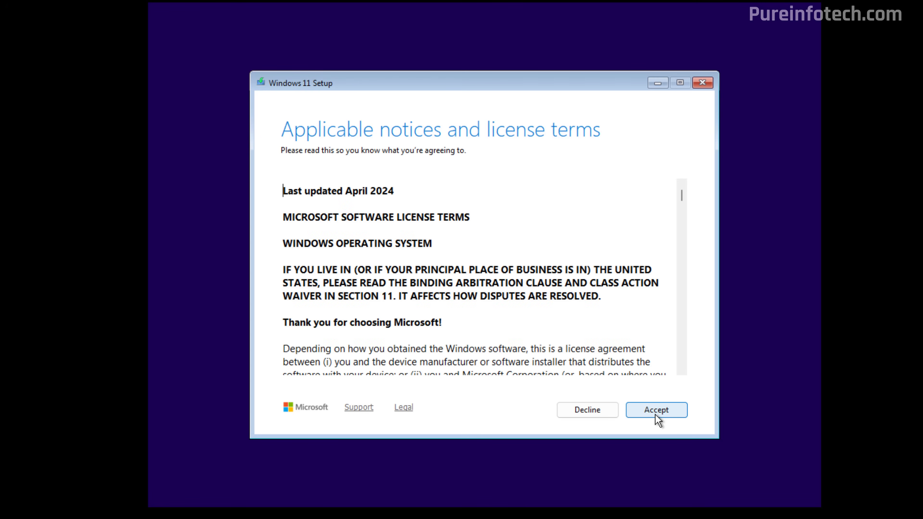
{"action": "left_click", "coordinate": [657, 416]}
Delete every partition on Disk 0 and start installing Windows 11 Pro on the resulting unallocated space.
{"action": "left_click", "coordinate": [333, 323]}
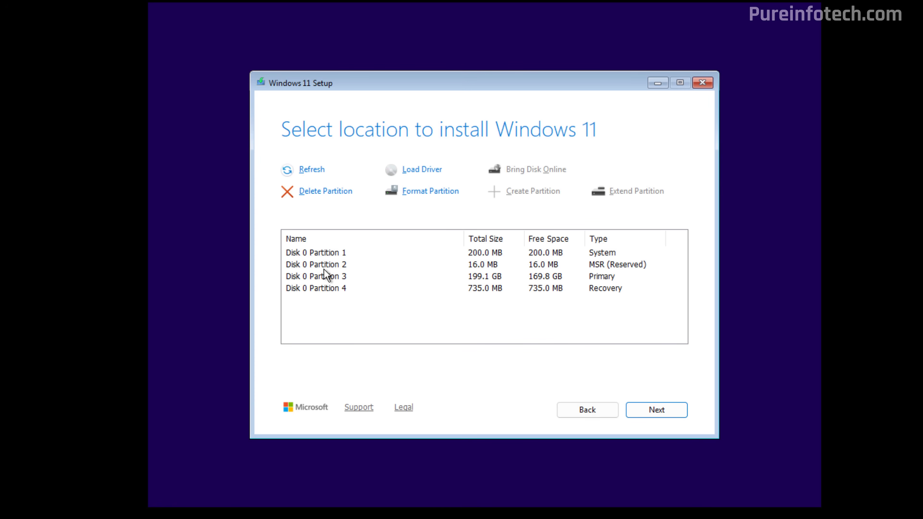
{"action": "key", "text": "Down"}
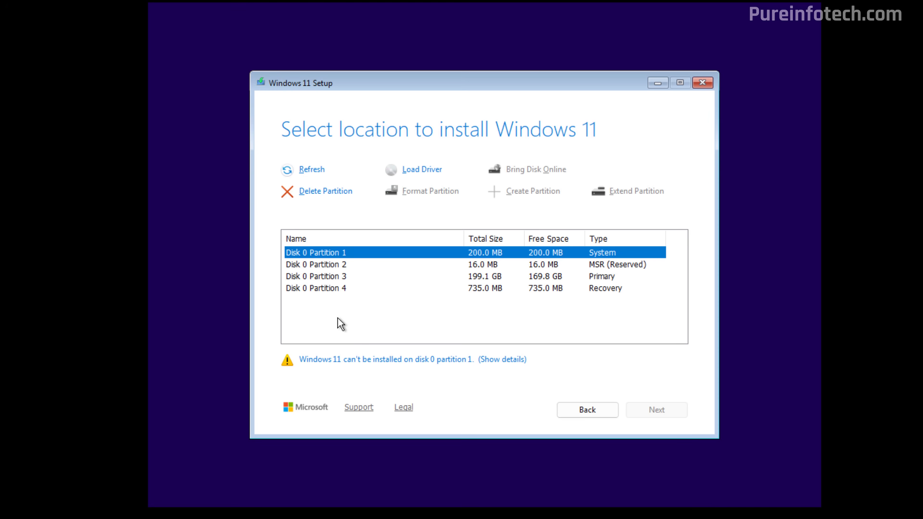
{"action": "left_click", "coordinate": [329, 199]}
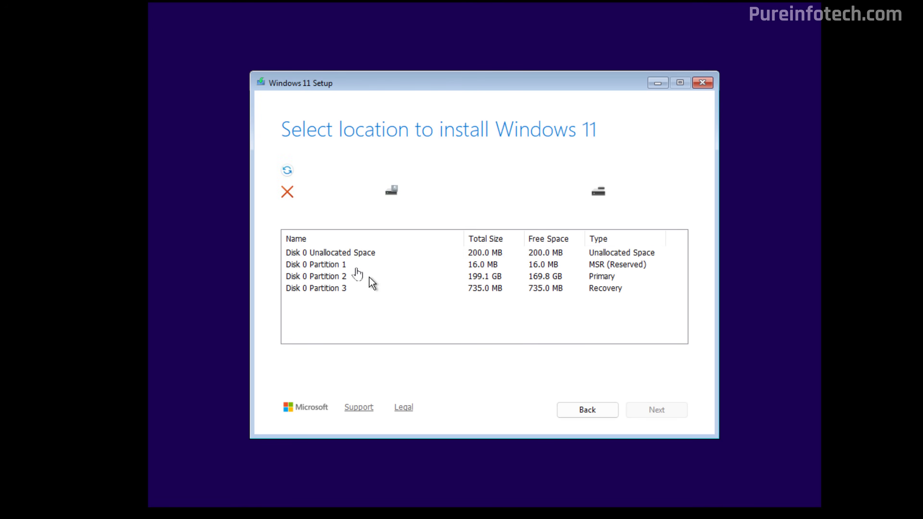
{"action": "left_click", "coordinate": [344, 277]}
{"action": "left_click", "coordinate": [341, 263]}
{"action": "left_click", "coordinate": [326, 190]}
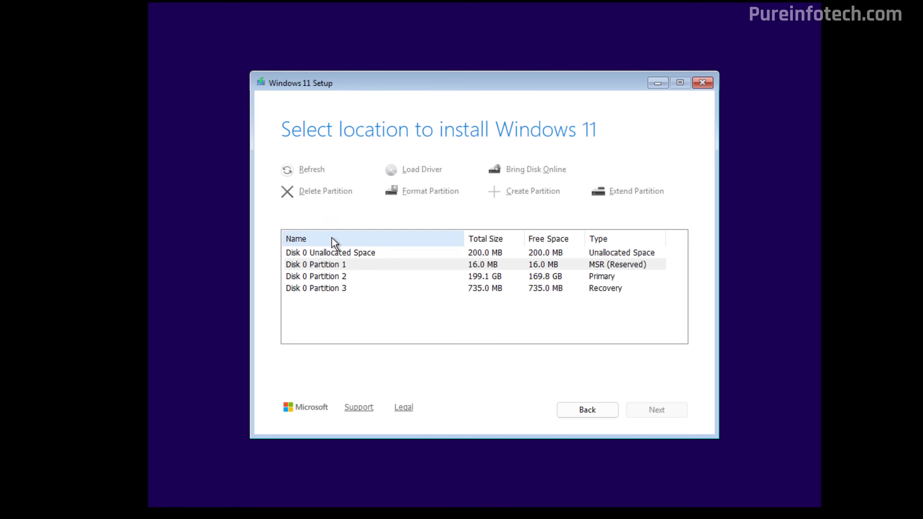
{"action": "left_click", "coordinate": [324, 194]}
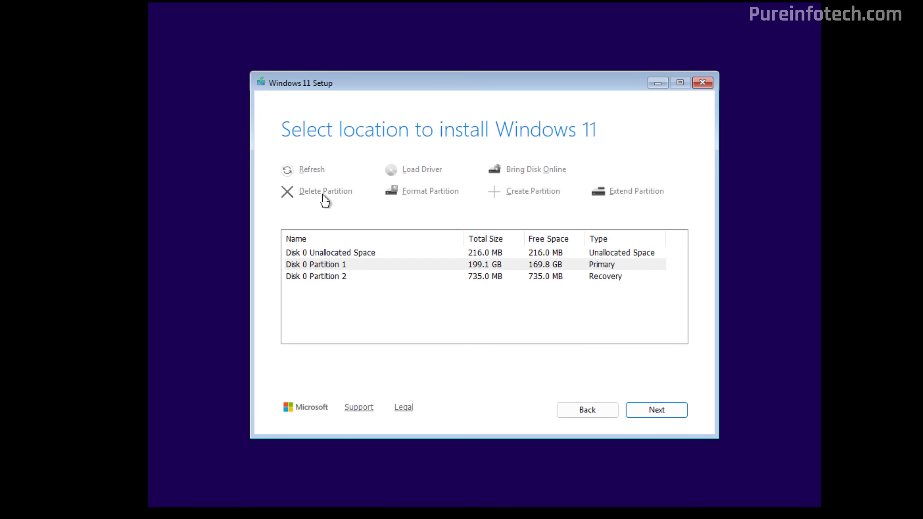
{"action": "left_click", "coordinate": [329, 264]}
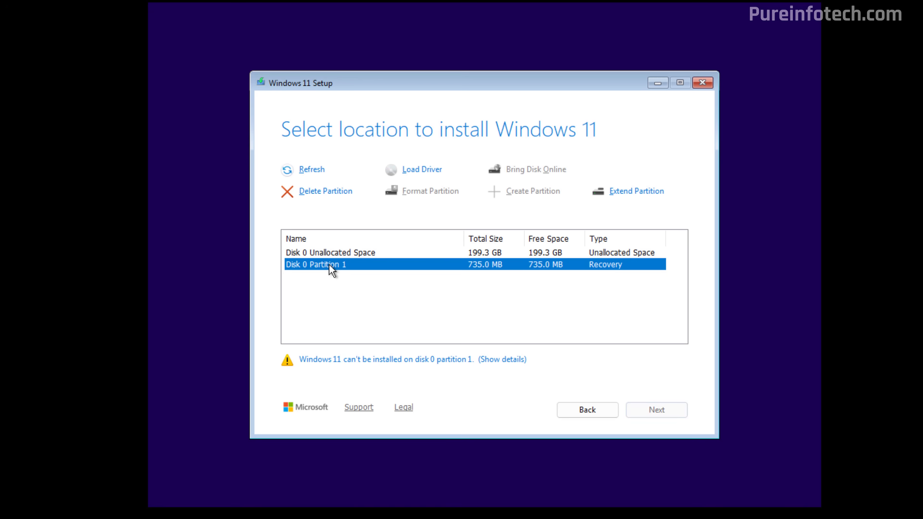
{"action": "left_click", "coordinate": [323, 193]}
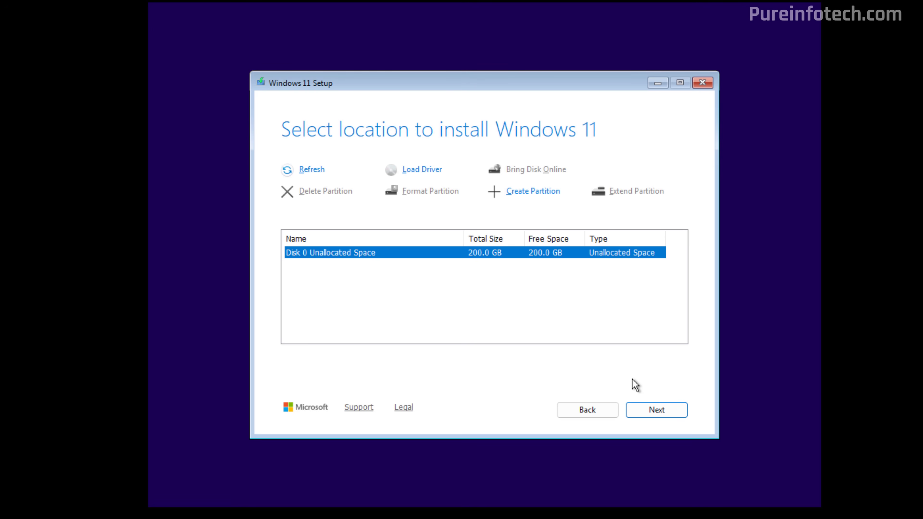
{"action": "left_click", "coordinate": [652, 415]}
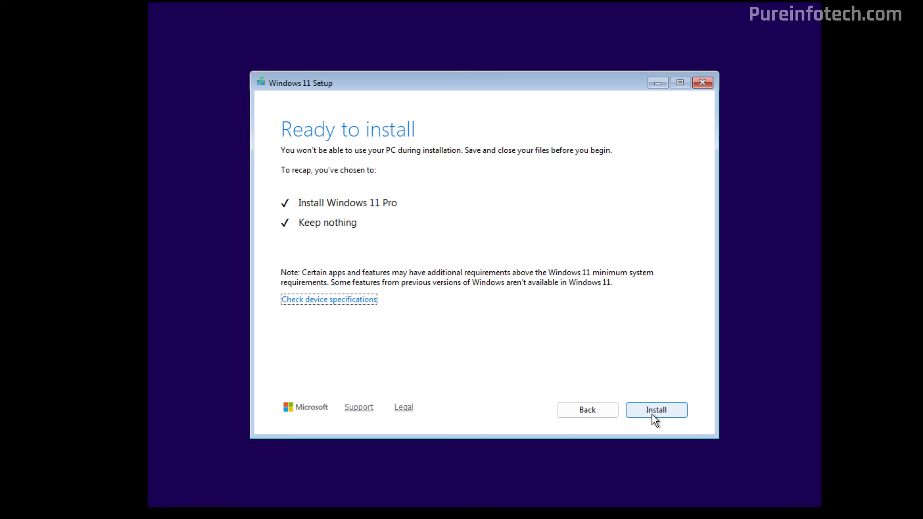
{"action": "left_click", "coordinate": [652, 415]}
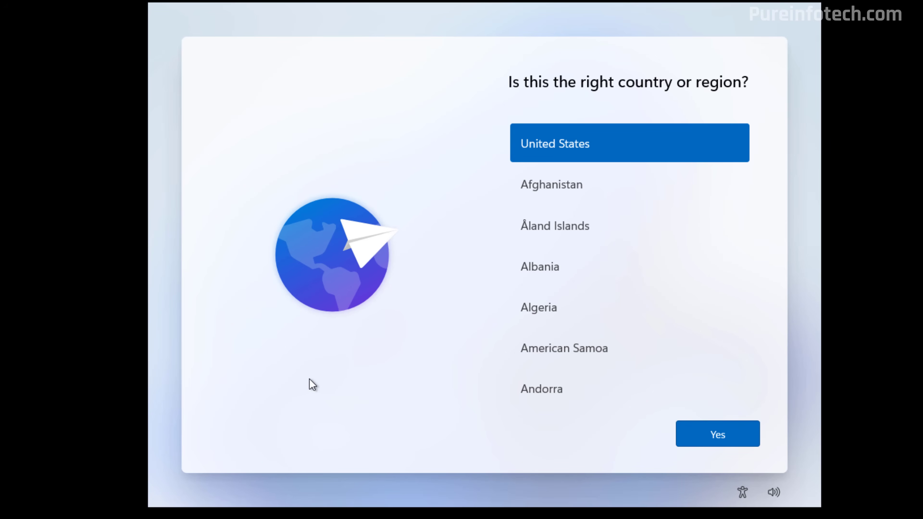
Confirm United States as the region and US as the keyboard layout, without adding a second layout.
{"action": "left_click", "coordinate": [709, 445]}
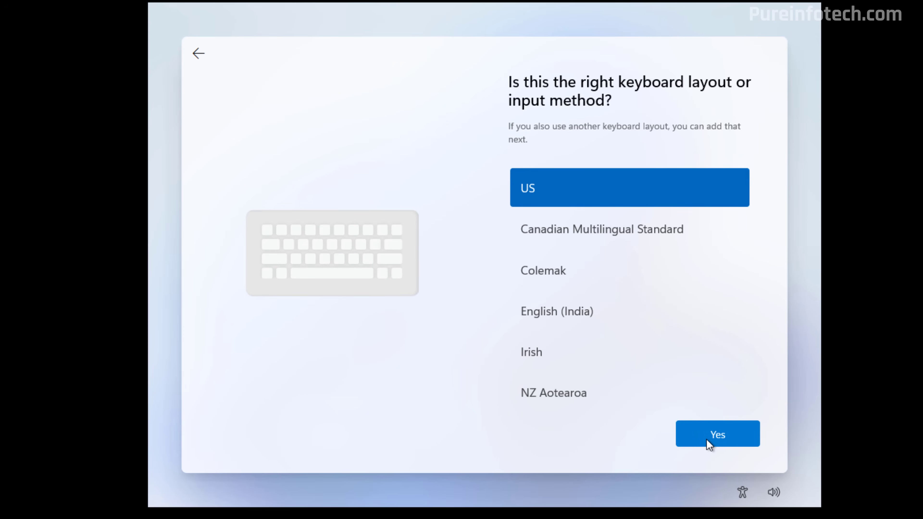
{"action": "left_click", "coordinate": [709, 444]}
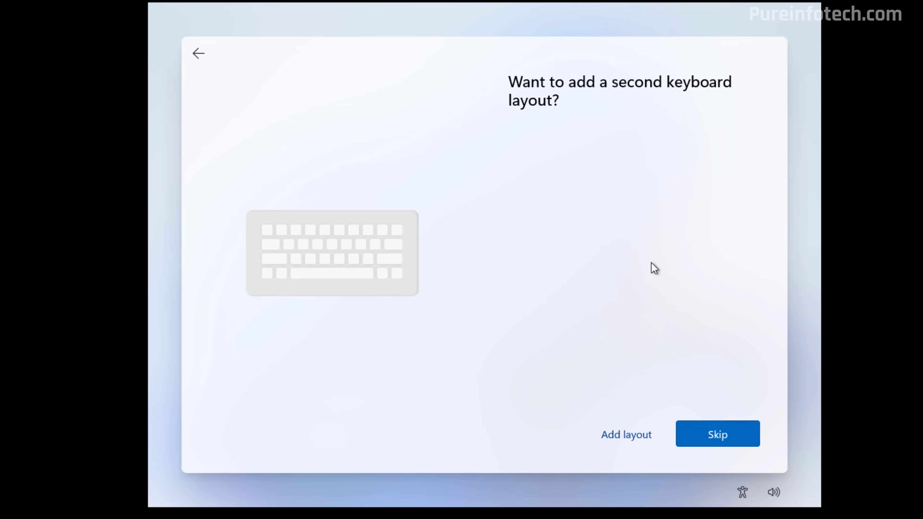
{"action": "left_click", "coordinate": [717, 438]}
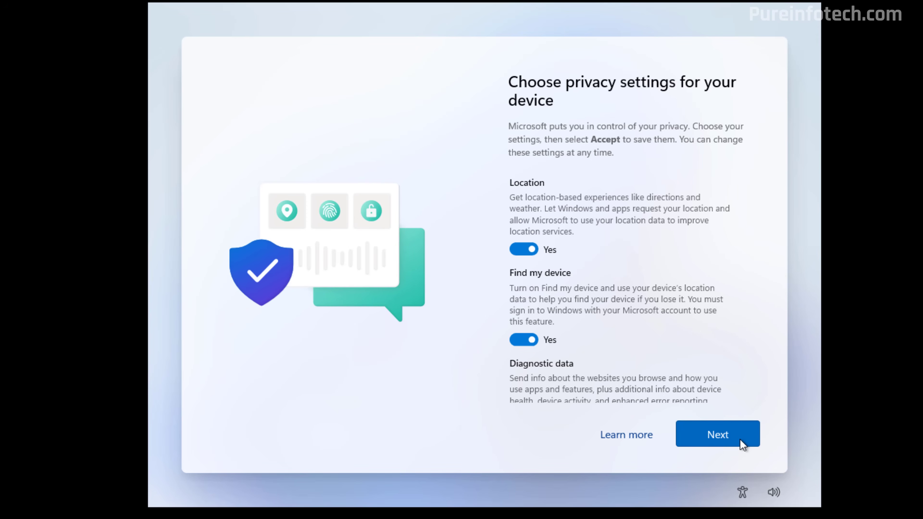
Go through the device privacy settings and accept them with Location and Find my device set to Yes.
{"action": "mouse_move", "coordinate": [754, 200]}
{"action": "left_mouse_down"}
{"action": "mouse_move", "coordinate": [753, 369]}
{"action": "mouse_move", "coordinate": [759, 206]}
{"action": "left_mouse_up"}
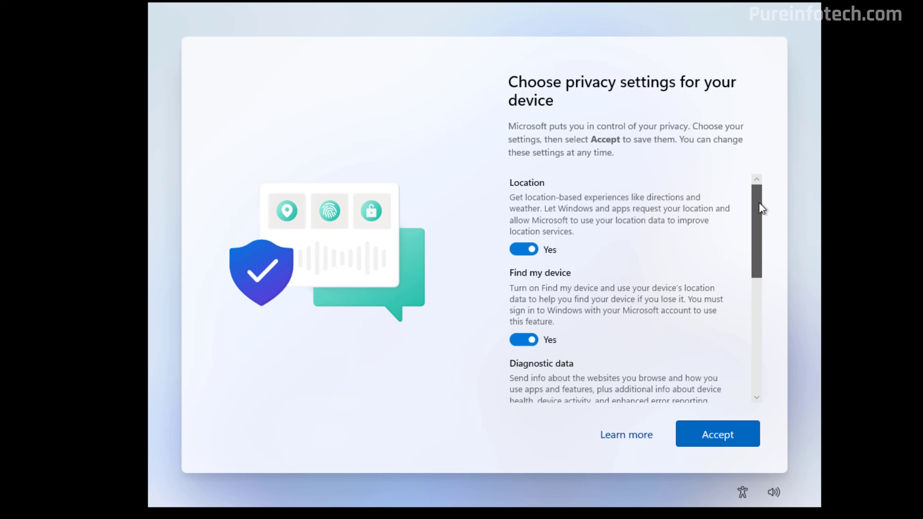
{"action": "left_click", "coordinate": [533, 251]}
{"action": "left_click", "coordinate": [537, 250]}
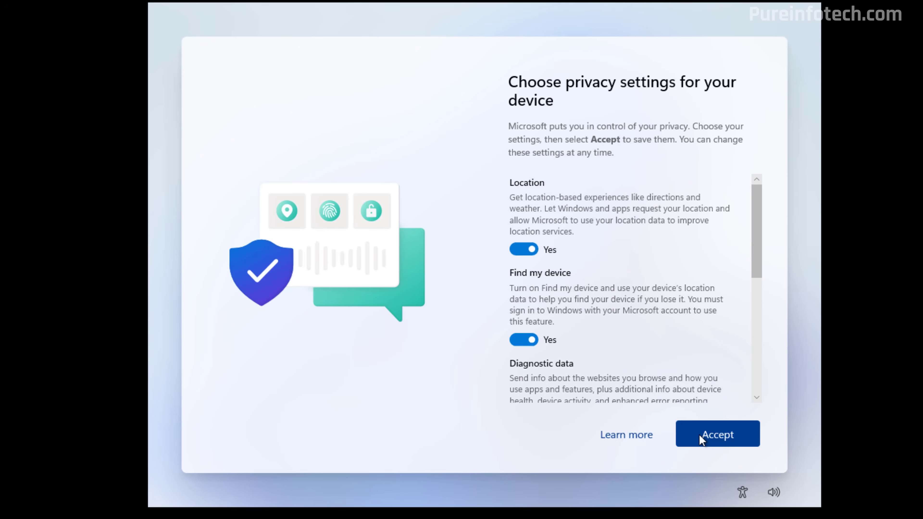
{"action": "left_click", "coordinate": [699, 435]}
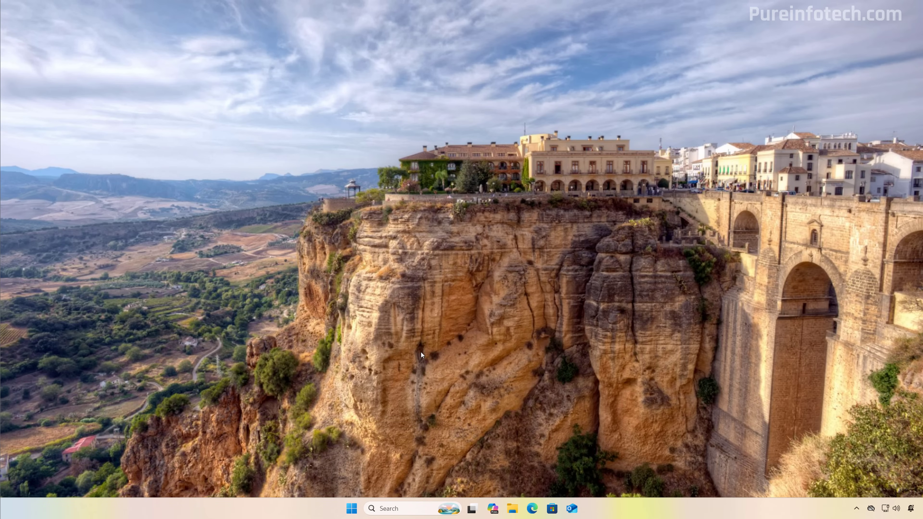
Run winver to check the installed Windows version, and close the About Windows dialog after reading it.
{"action": "key", "text": "super"}
{"action": "type", "text": "wi"}
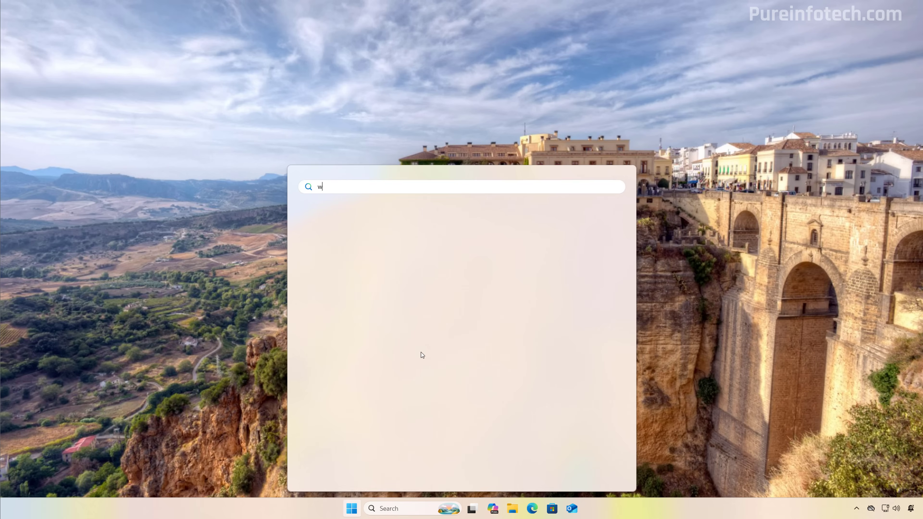
{"action": "key", "text": "BackSpace"}
{"action": "type", "text": "run"}
{"action": "key", "text": "Return"}
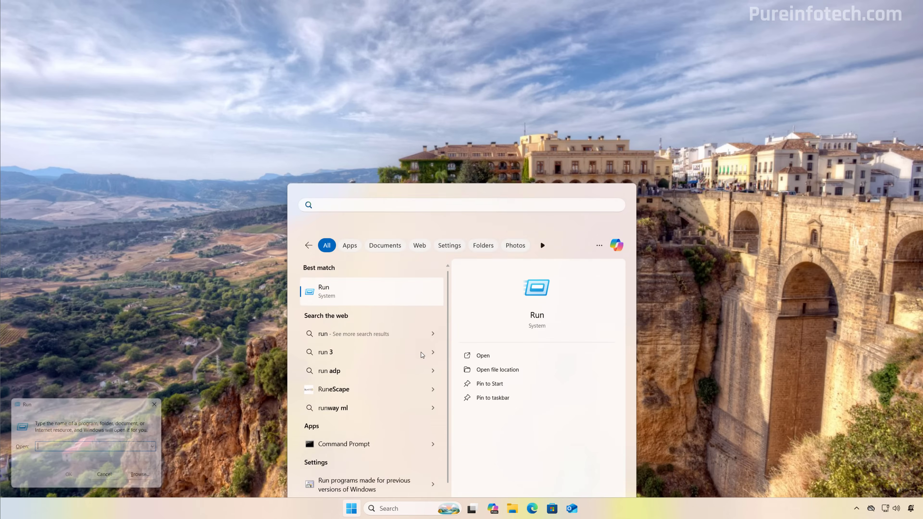
{"action": "type", "text": "win"}
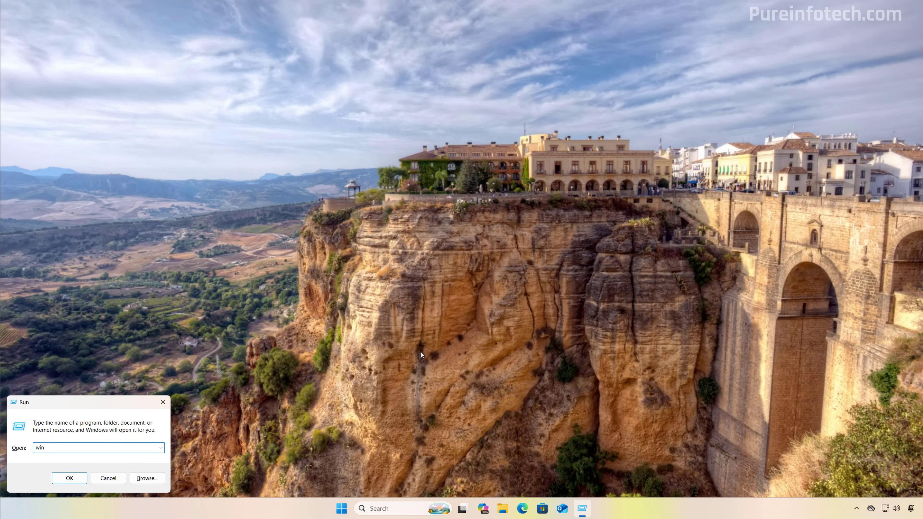
{"action": "type", "text": "ver"}
{"action": "left_click", "coordinate": [70, 478]}
{"action": "left_click_drag", "start_coordinate": [153, 22], "coordinate": [504, 152]}
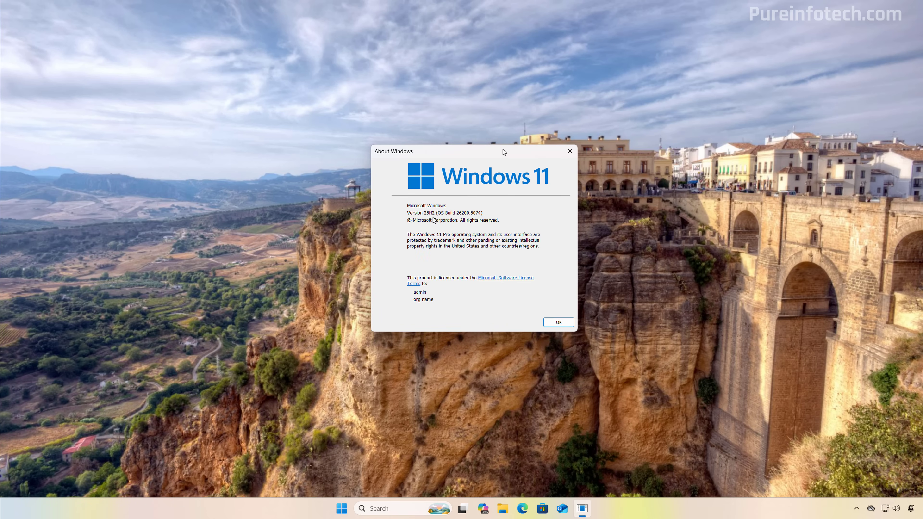
{"action": "left_click", "coordinate": [569, 151]}
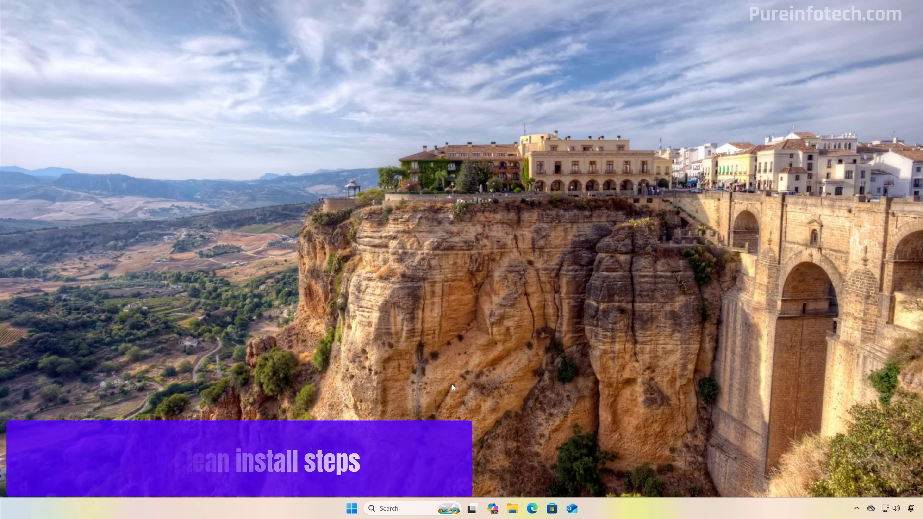
Check for updates in Windows Update and turn on getting the latest updates as soon as they're available.
{"action": "key", "text": "super"}
{"action": "key", "text": "super+i"}
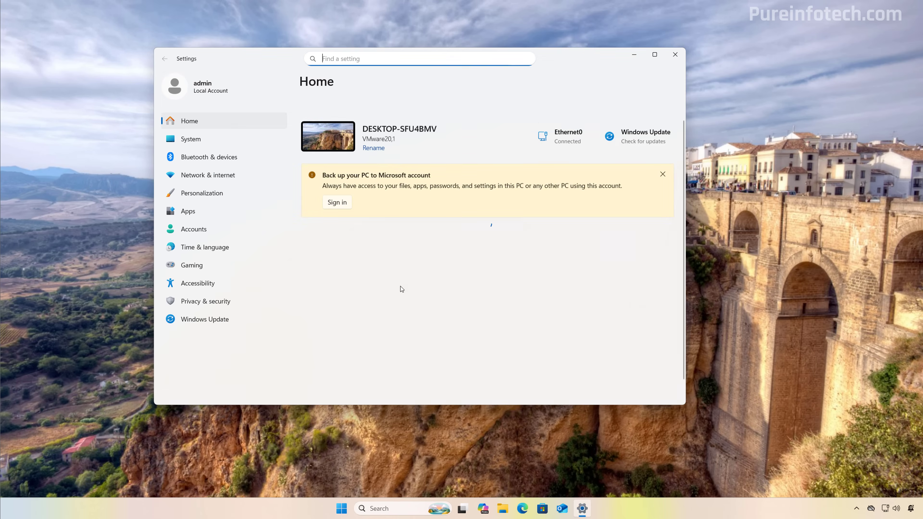
{"action": "left_click", "coordinate": [209, 322]}
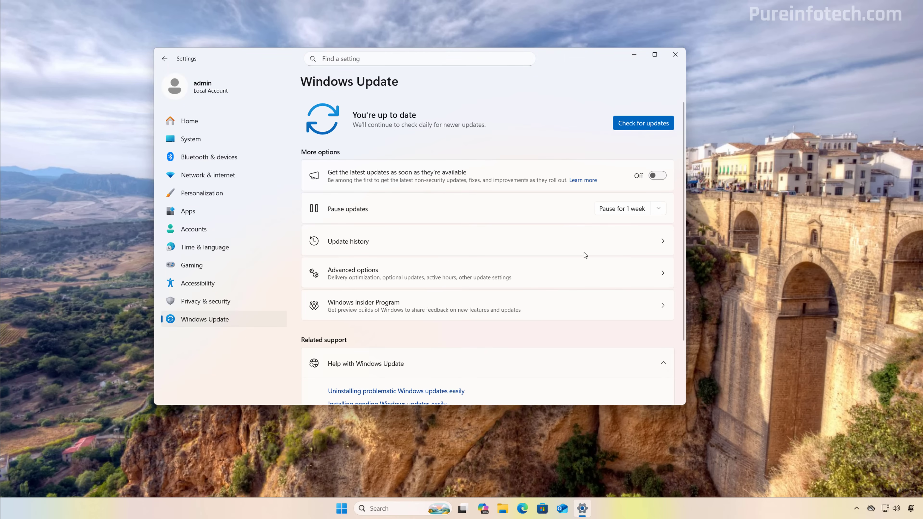
{"action": "left_click", "coordinate": [646, 124]}
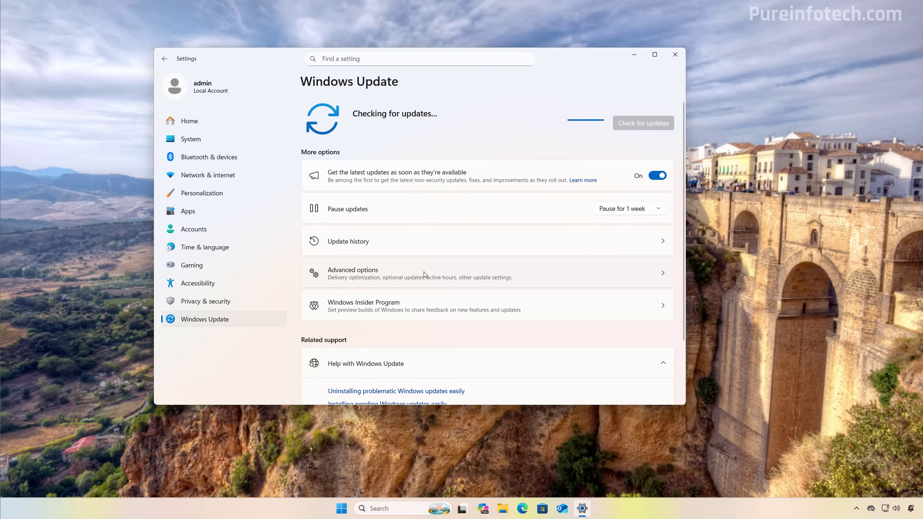
Download and install the optional Broadcom Inc. Display 9.17.9.4 and Microsoft Corporation AudioProcessingObject 10.0.26100.5074 driver updates, then return to the desktop.
{"action": "scroll", "coordinate": [410, 306], "scroll_direction": "down", "scroll_amount": 5}
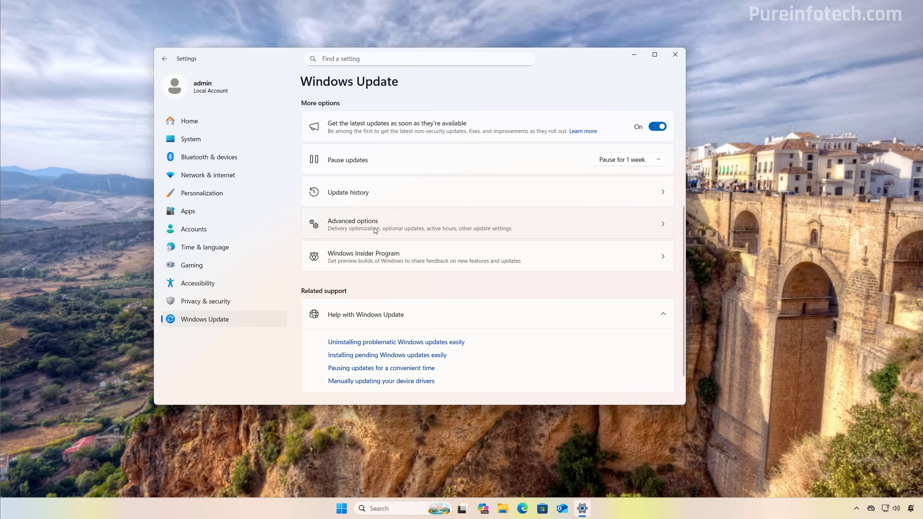
{"action": "left_click", "coordinate": [377, 228]}
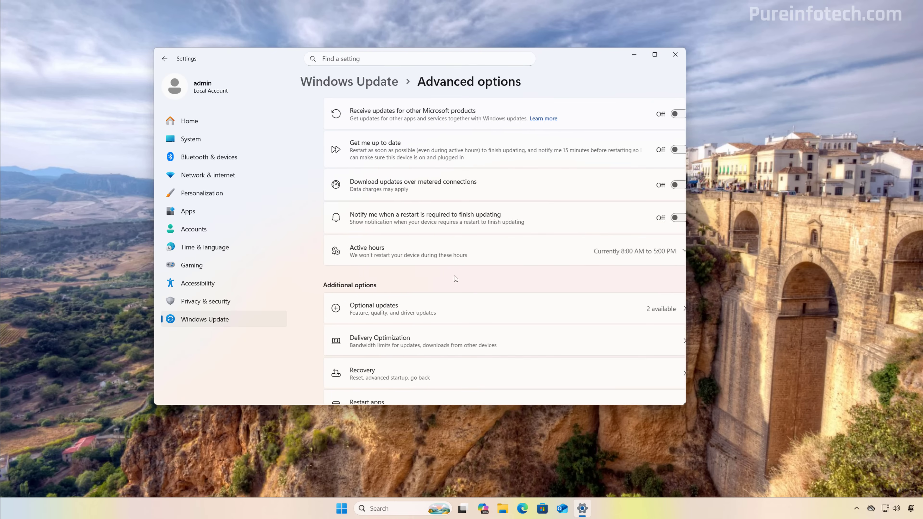
{"action": "left_click", "coordinate": [474, 315]}
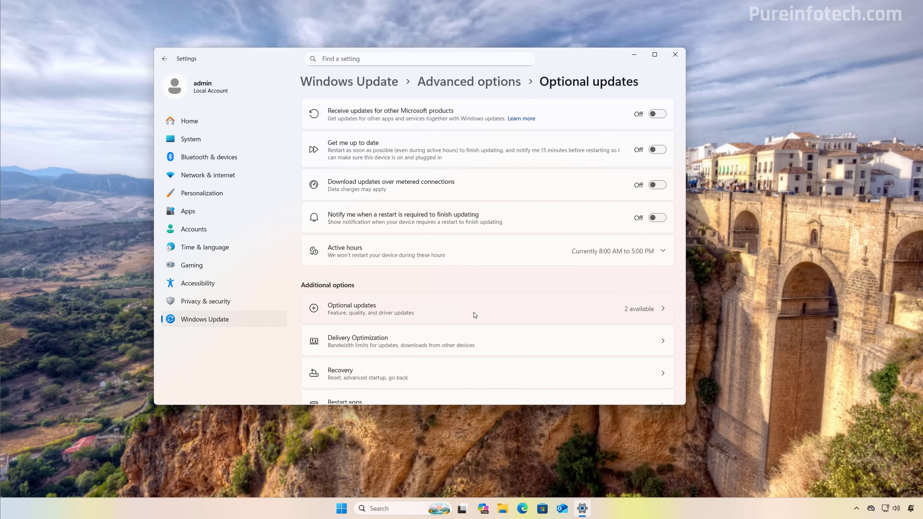
{"action": "left_click", "coordinate": [496, 120]}
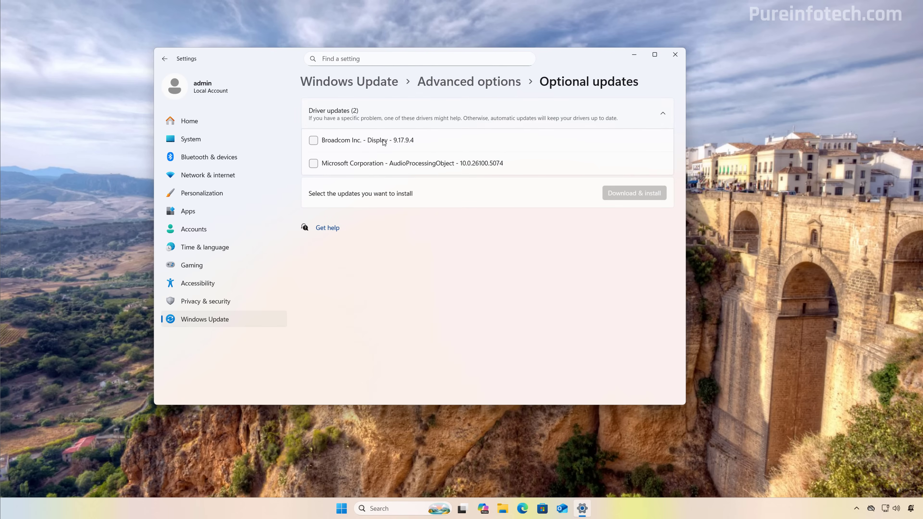
{"action": "left_click", "coordinate": [314, 140]}
{"action": "left_click", "coordinate": [313, 165]}
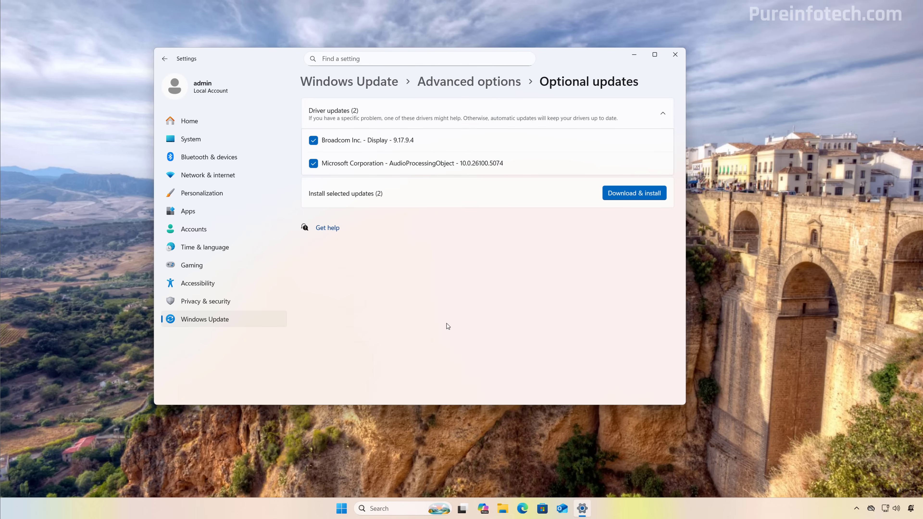
{"action": "left_click", "coordinate": [627, 196]}
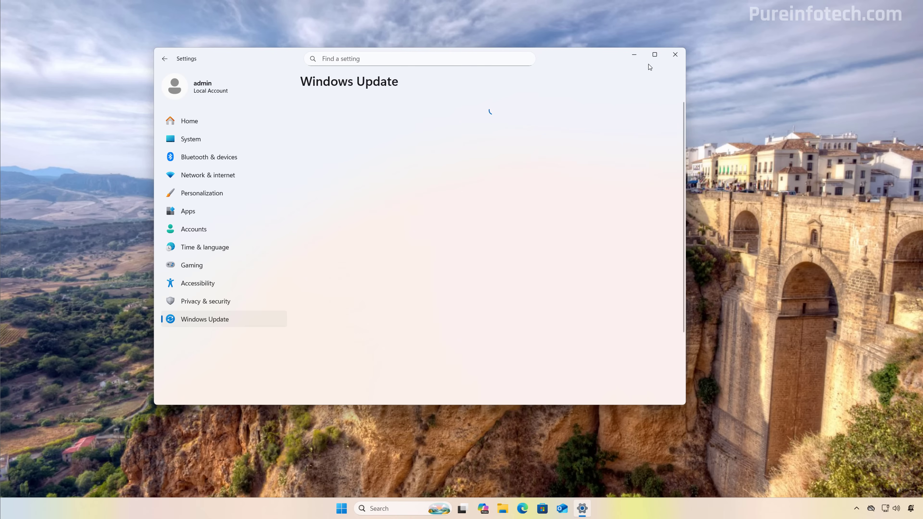
{"action": "key", "text": "super+d"}
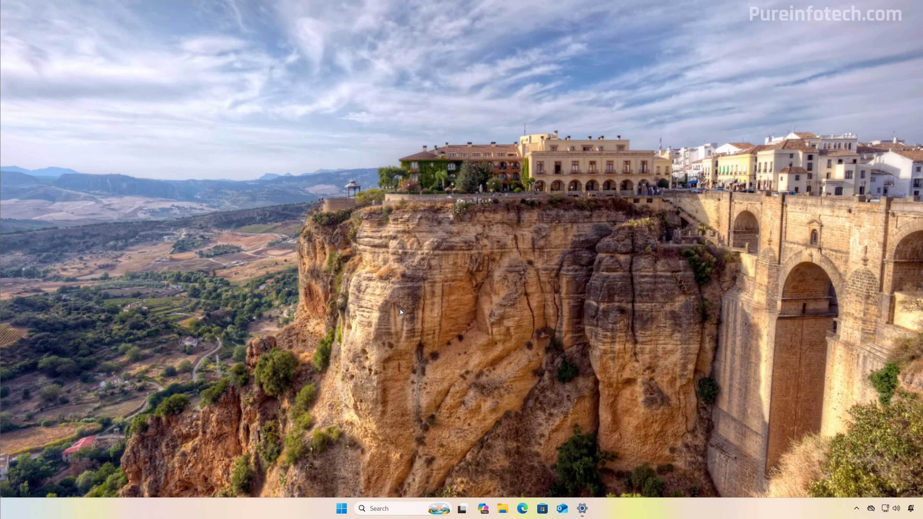
Open Device Manager, check the device list for missing or faulty drivers, and return to the desktop.
{"action": "key", "text": "super"}
{"action": "type", "text": "d"}
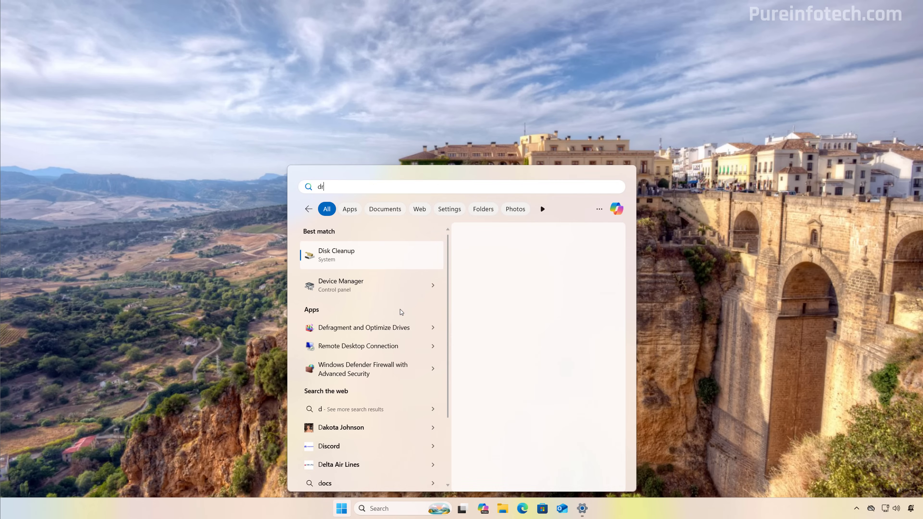
{"action": "type", "text": "ev"}
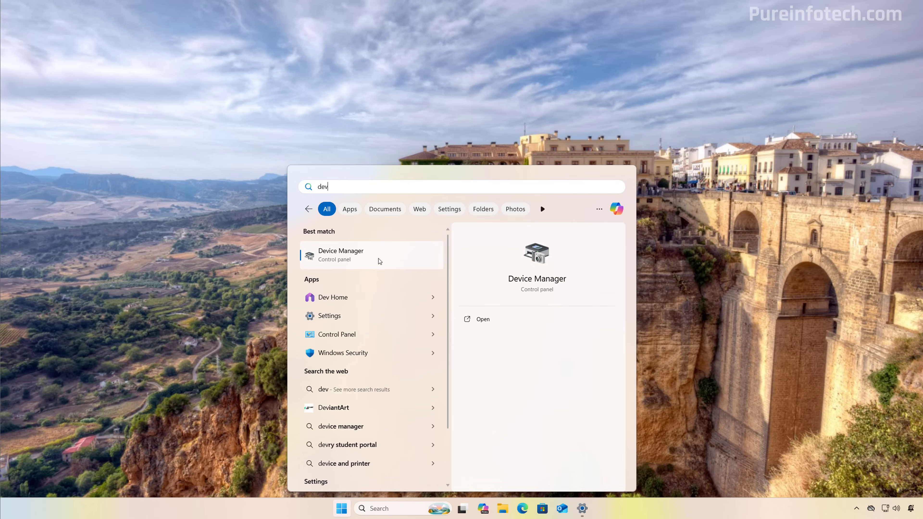
{"action": "key", "text": "Return"}
{"action": "left_click_drag", "start_coordinate": [250, 39], "coordinate": [411, 97]}
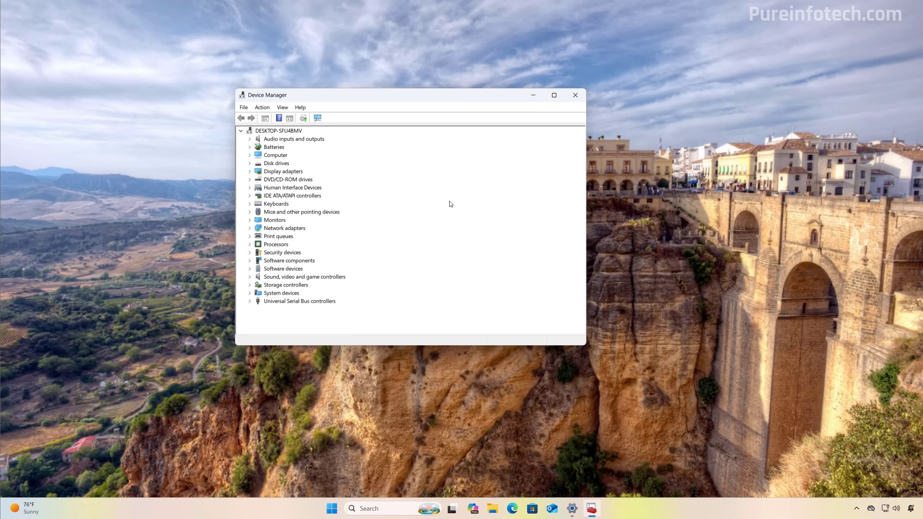
{"action": "key", "text": "super+d"}
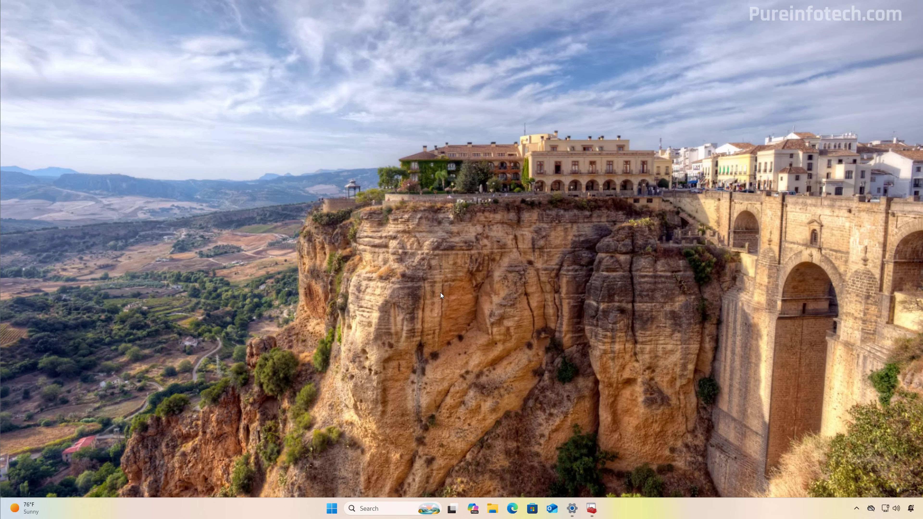